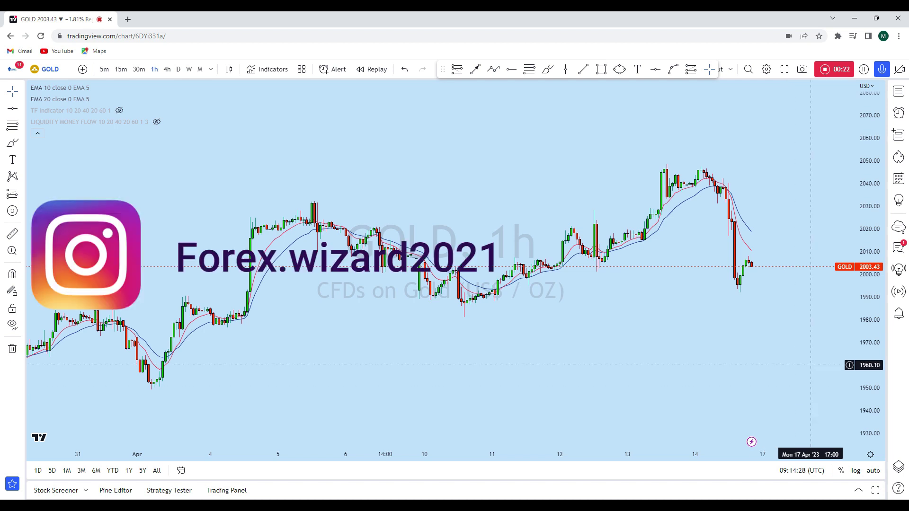
- Switch the gold chart to the monthly timeframe and place a horizontal line at 1616.50 along the late-2022 low
scroll(748, 268, "up", 3)
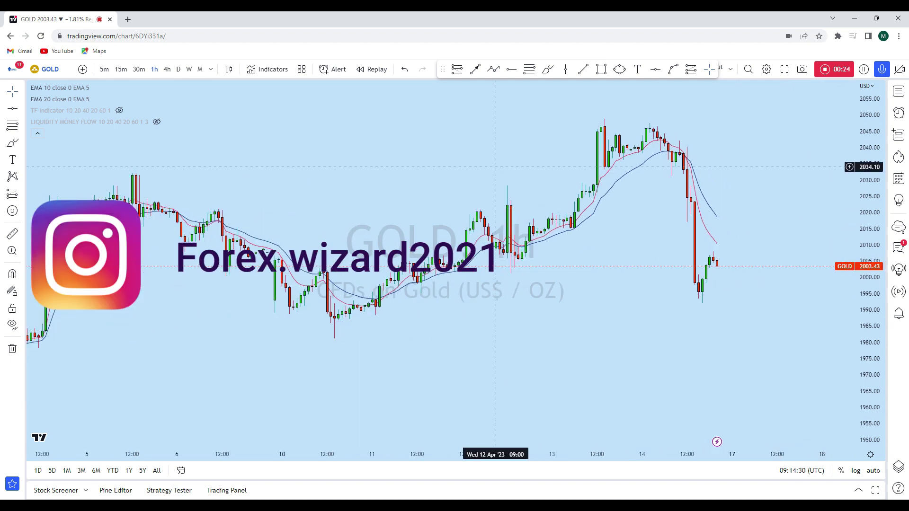
left_click(200, 69)
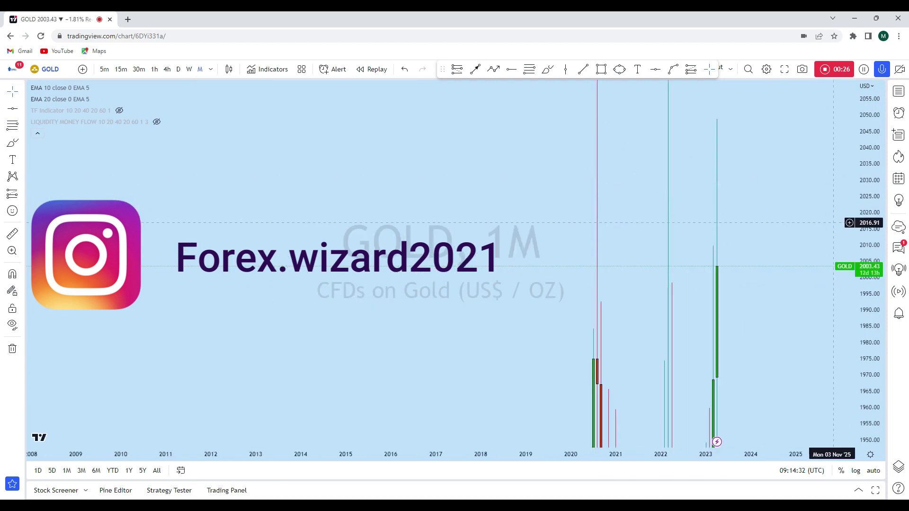
scroll(756, 359, "up", 2)
scroll(777, 300, "up", 4)
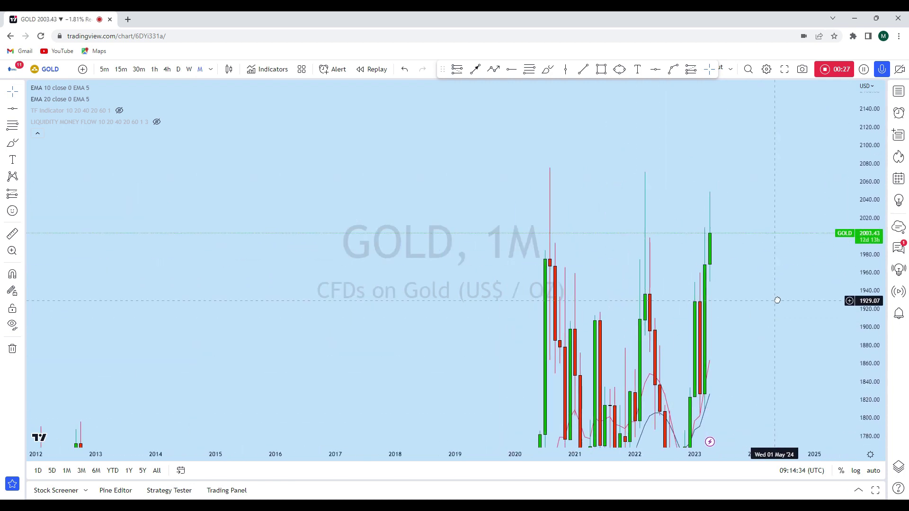
scroll(777, 298, "up", 2)
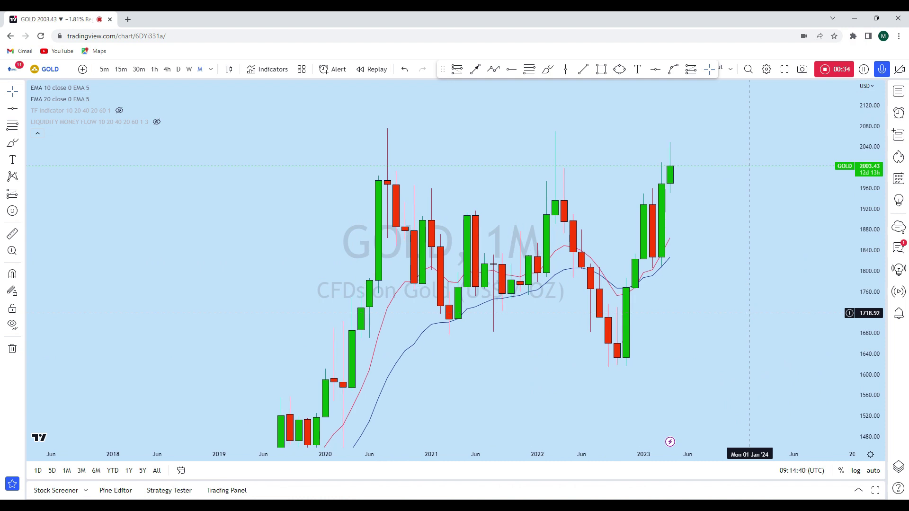
left_click(655, 69)
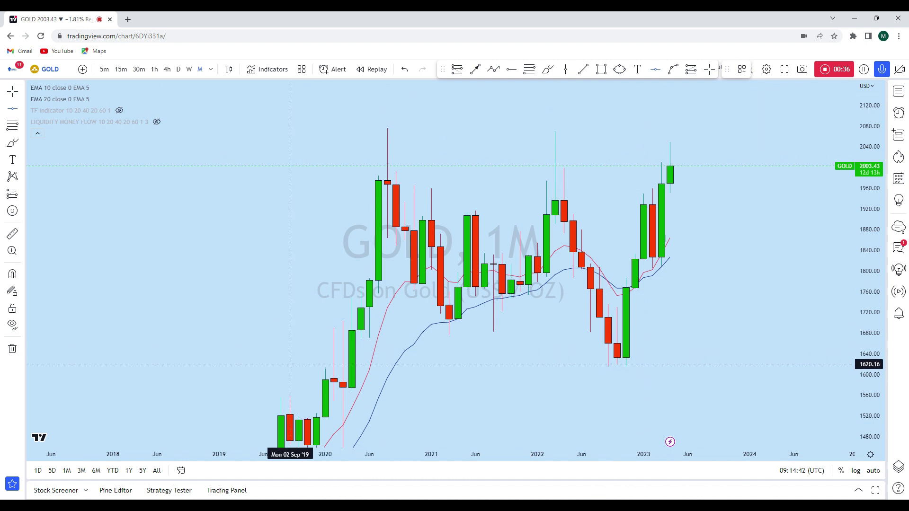
left_click(442, 366)
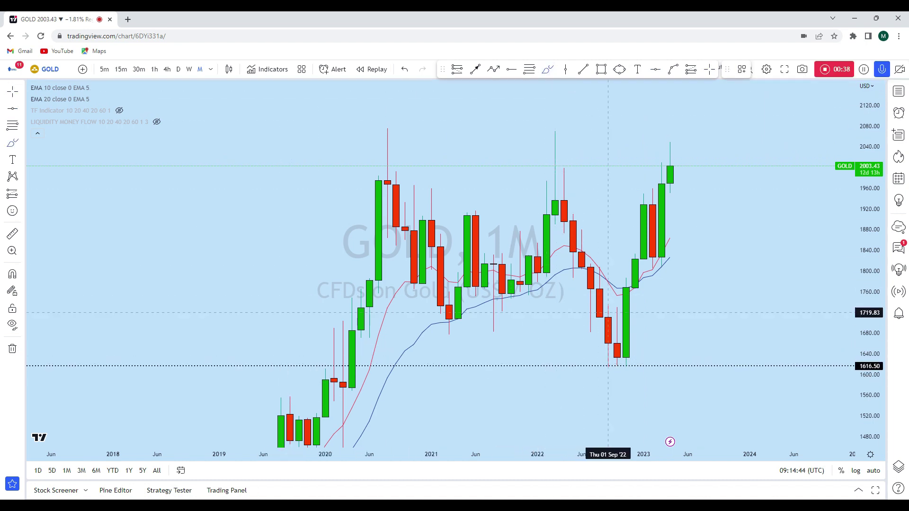
- Trace the rally from the late-2022 low into the February 2023 pullback with the brush, and undo the stroke
mouse_move(625, 370)
left_mouse_down()
mouse_move(642, 187)
mouse_move(653, 212)
left_mouse_up()
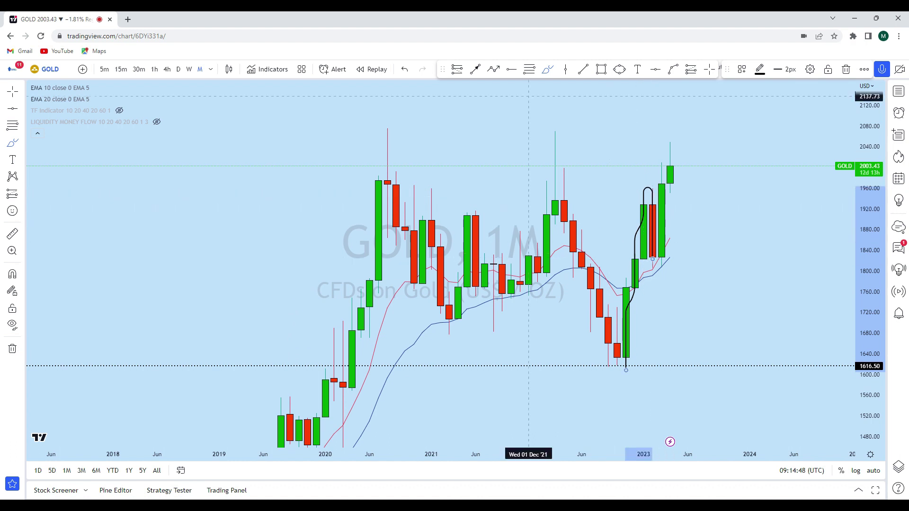
left_click(405, 69)
- Place a horizontal line at 1823.16 along the bottom of the February 2023 monthly candle body
left_click(656, 70)
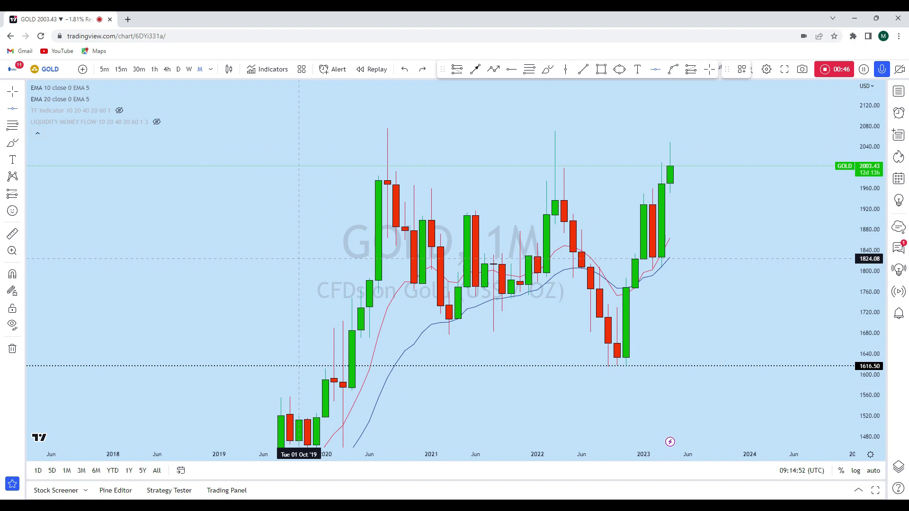
left_click(299, 260)
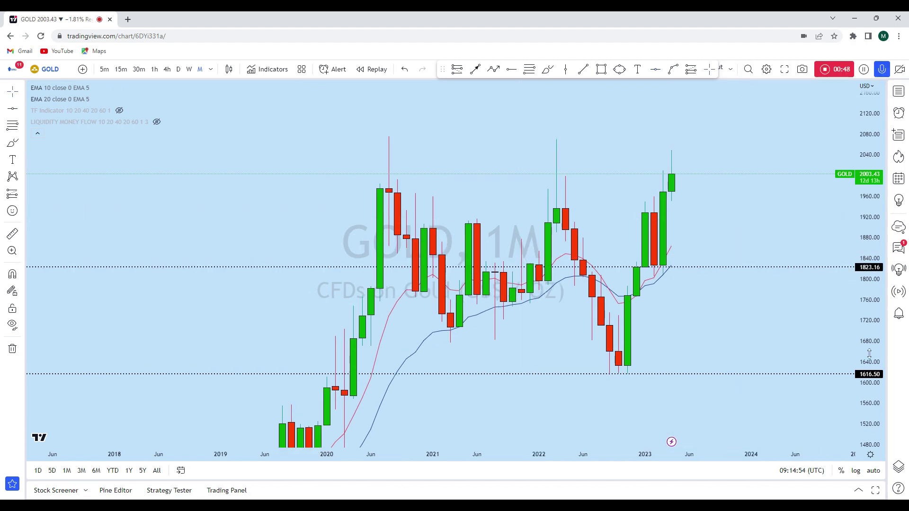
- Underline the lower wicks of the February and March 2023 monthly candles with brush strokes, and undo the marking
scroll(830, 165, "up", 2)
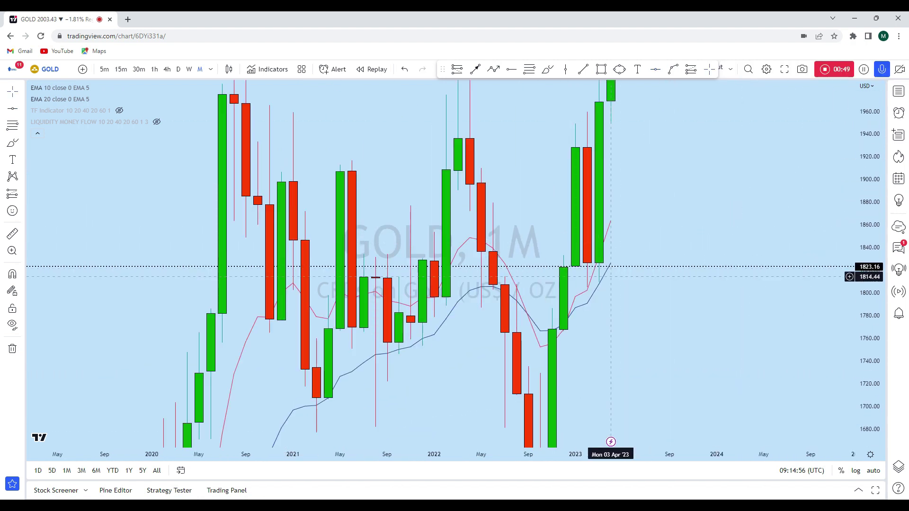
left_click(548, 70)
mouse_move(575, 278)
left_mouse_down()
mouse_move(599, 289)
mouse_move(610, 276)
left_mouse_up()
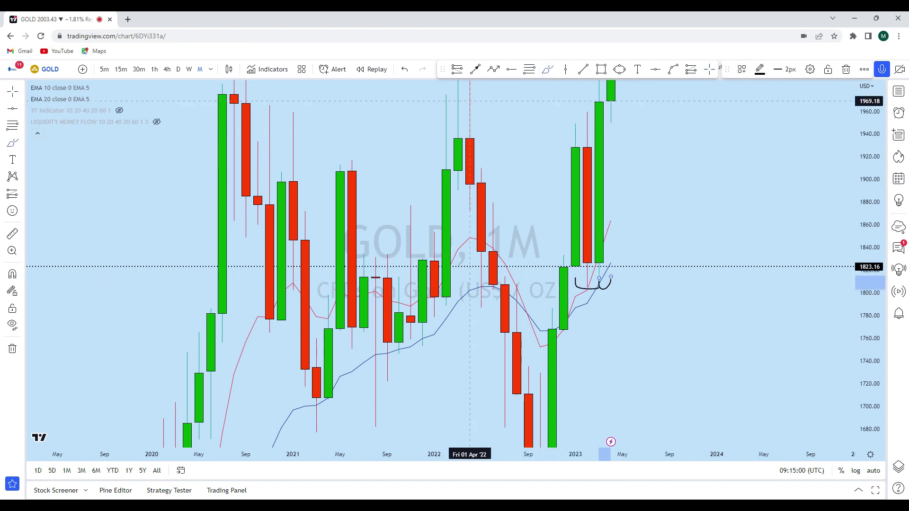
left_click(405, 69)
left_click(405, 69)
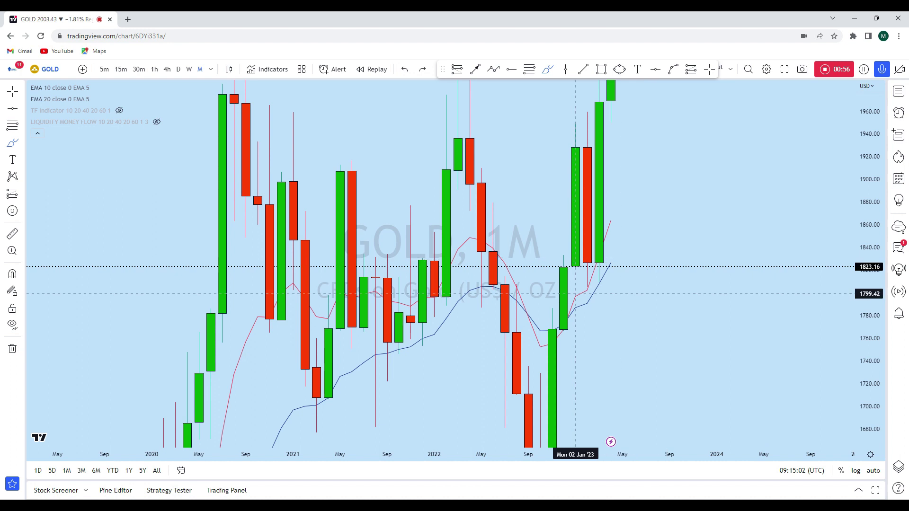
- Brush over the March 2023 monthly candle's range, its low and its upper wick, undoing each stroke
left_click_drag(866, 246, 862, 318)
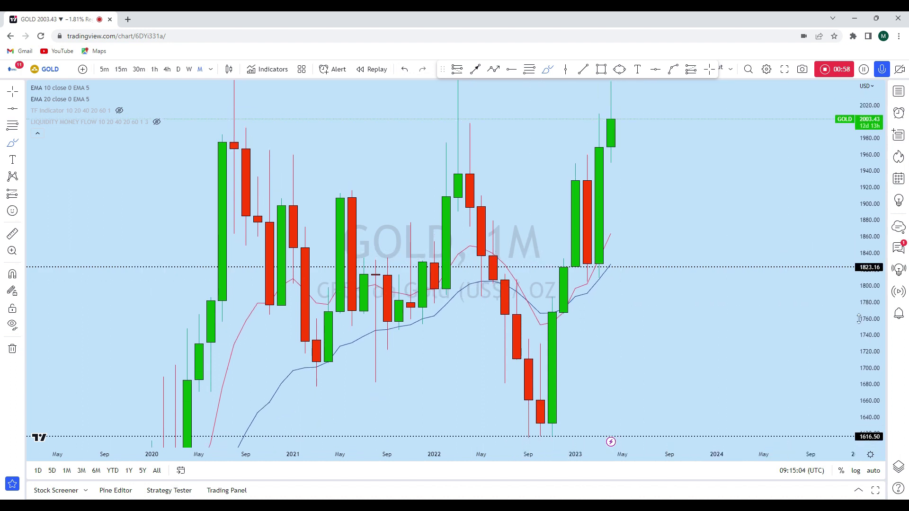
left_click_drag(599, 283, 599, 150)
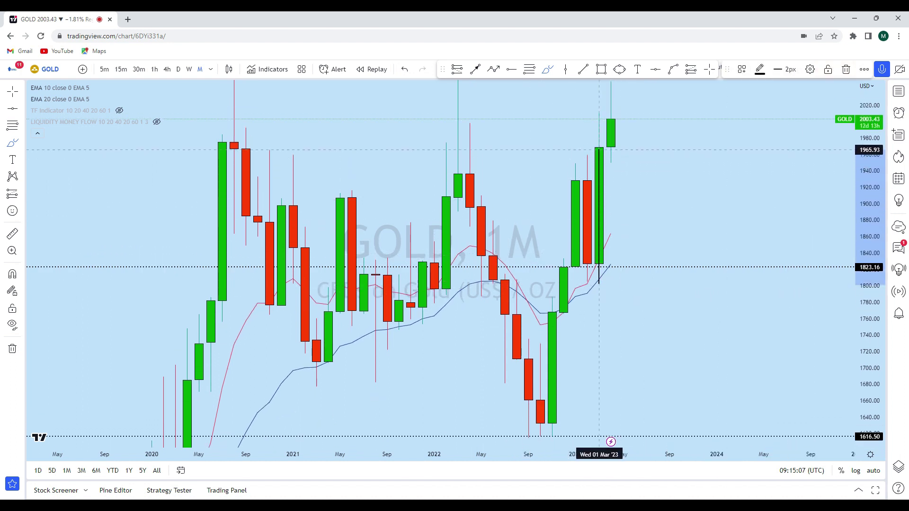
left_click(405, 69)
mouse_move(563, 284)
left_mouse_down()
mouse_move(587, 289)
mouse_move(617, 274)
left_mouse_up()
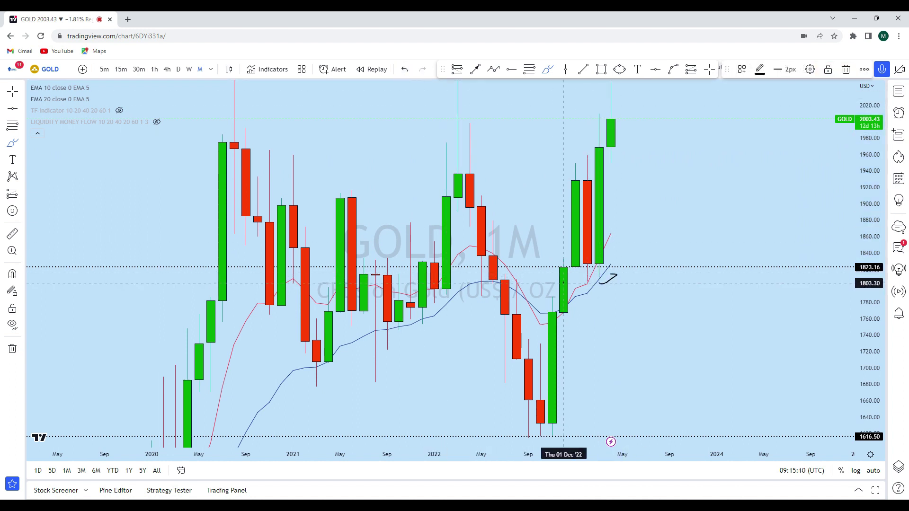
left_click(405, 69)
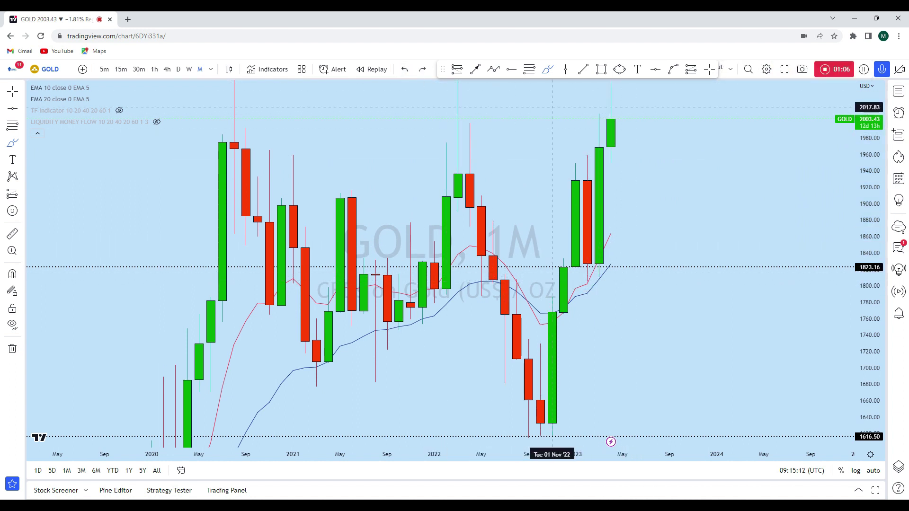
mouse_move(610, 116)
left_mouse_down()
mouse_move(587, 135)
mouse_move(600, 115)
left_mouse_up()
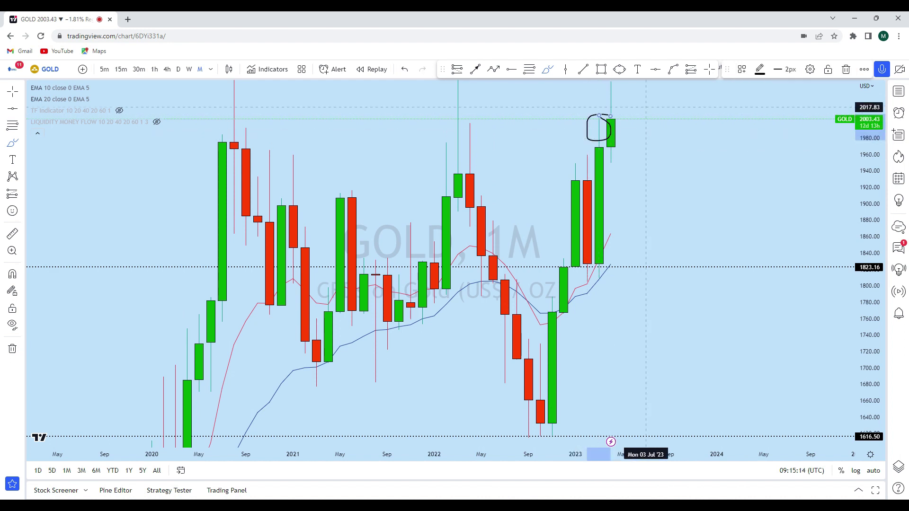
left_click(408, 71)
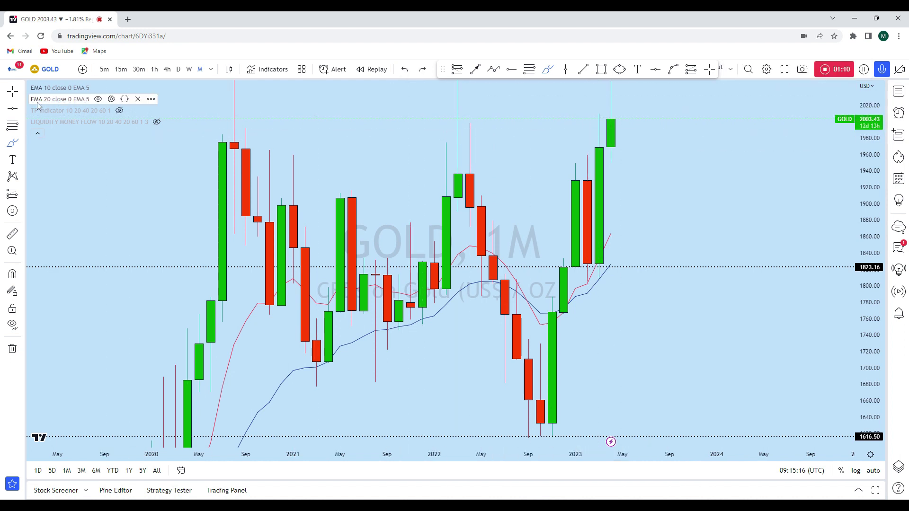
- Circle the upper wick of the April 2023 monthly candle with the brush, and undo the circle
left_click_drag(623, 172, 635, 314)
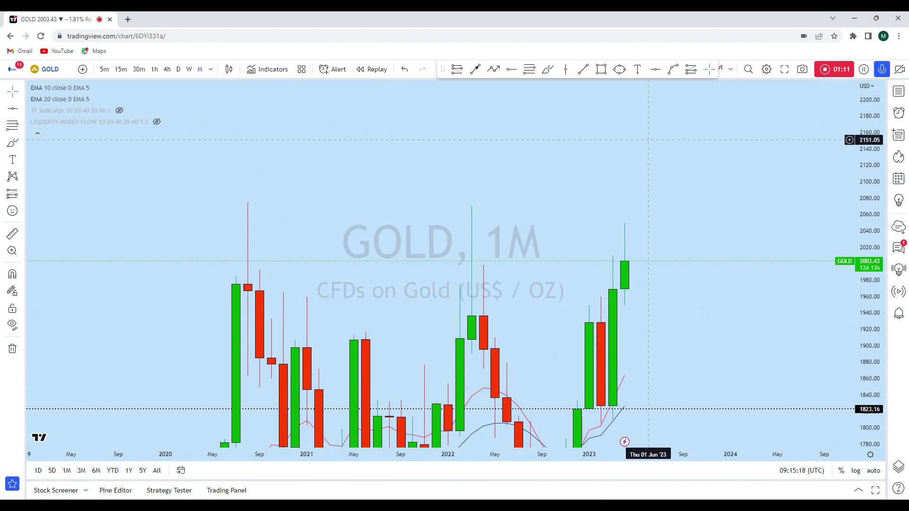
left_click_drag(660, 240, 703, 207)
scroll(703, 206, "up", 1)
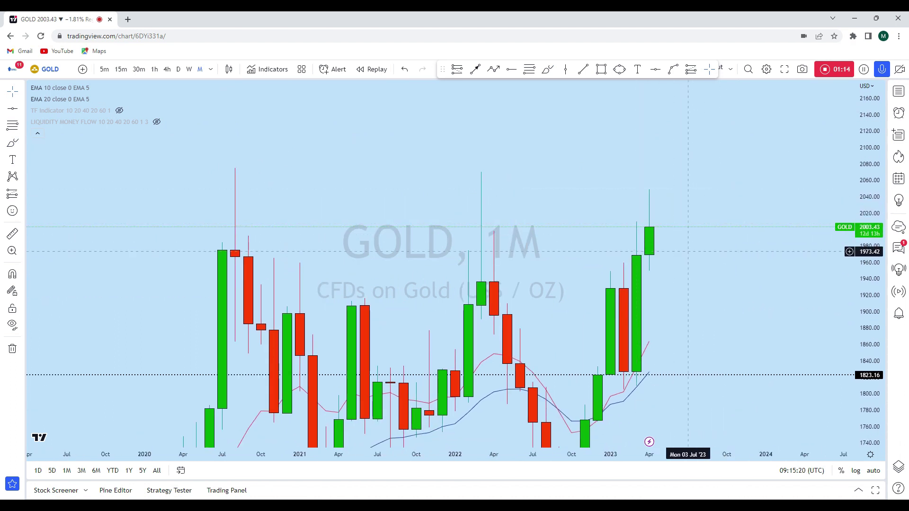
left_click_drag(858, 312, 859, 279)
scroll(767, 270, "up", 1)
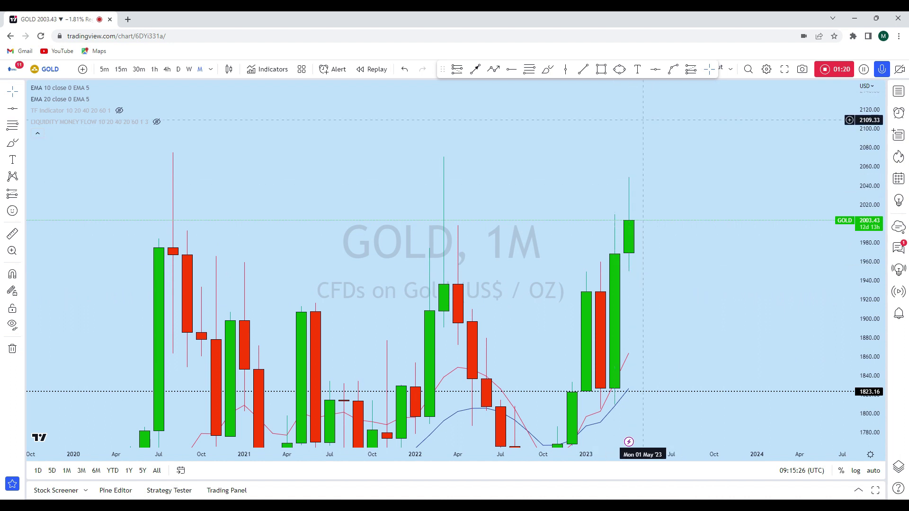
left_click(547, 69)
mouse_move(642, 162)
left_mouse_down()
mouse_move(601, 176)
mouse_move(615, 214)
mouse_move(657, 179)
mouse_move(642, 162)
left_mouse_up()
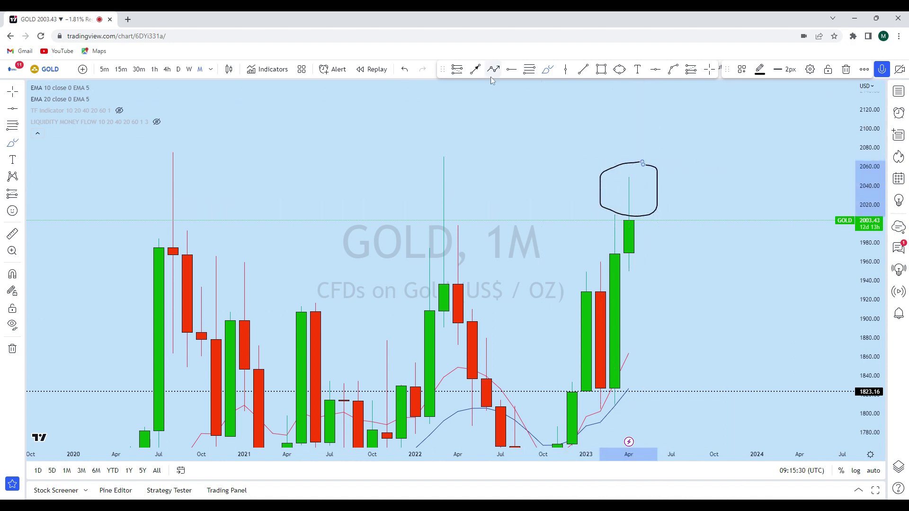
left_click(406, 71)
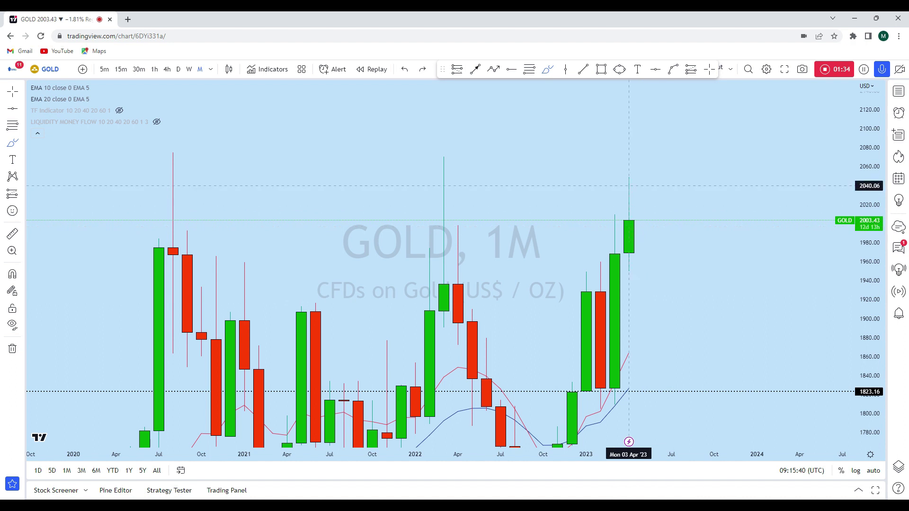
- Sketch a downward path from the April 2023 monthly candle with the brush, with and without its upper wick, undoing both strokes
left_click(628, 176)
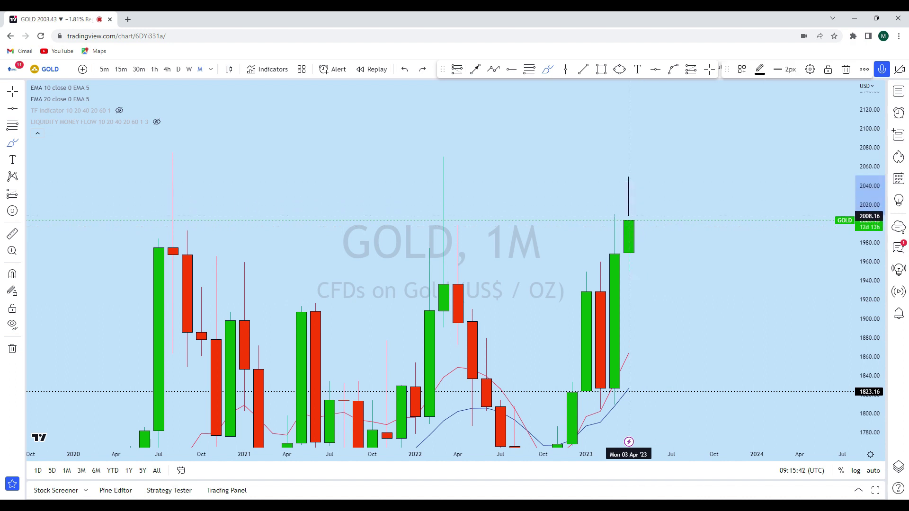
left_click(404, 69)
left_click_drag(629, 219, 643, 246)
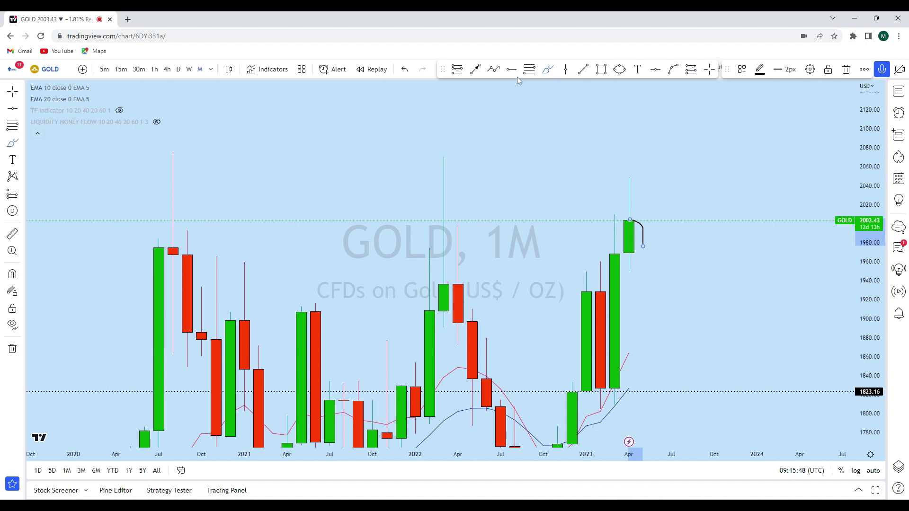
left_click(409, 72)
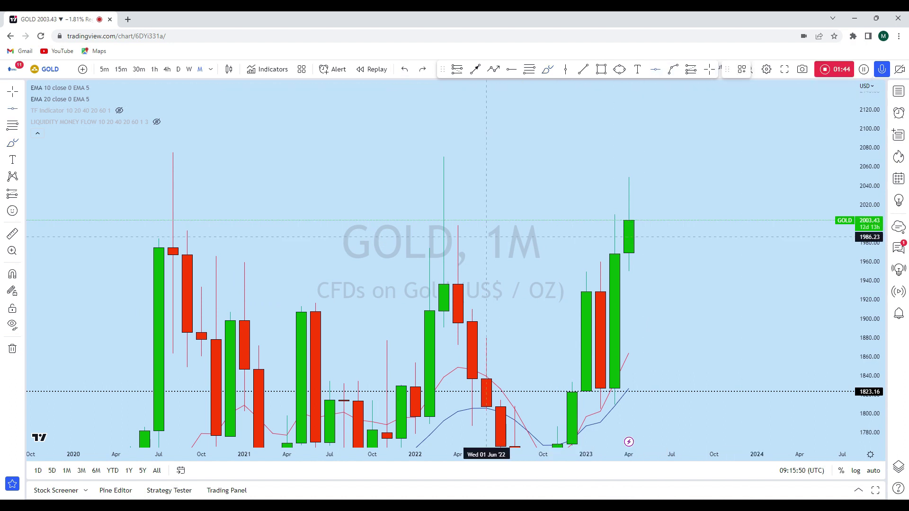
- Place a horizontal line at 1969.28 along the April 2023 monthly candle's open and switch the chart to the weekly timeframe
key("alt+h")
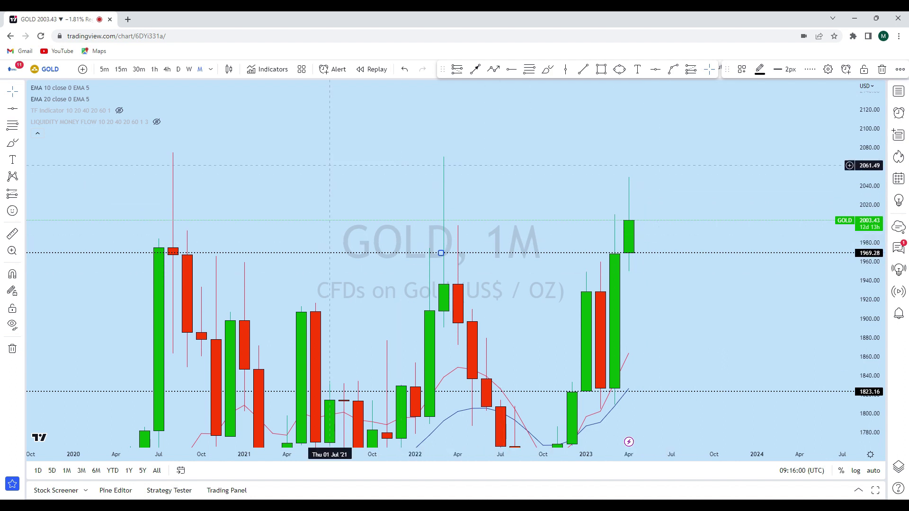
left_click(191, 71)
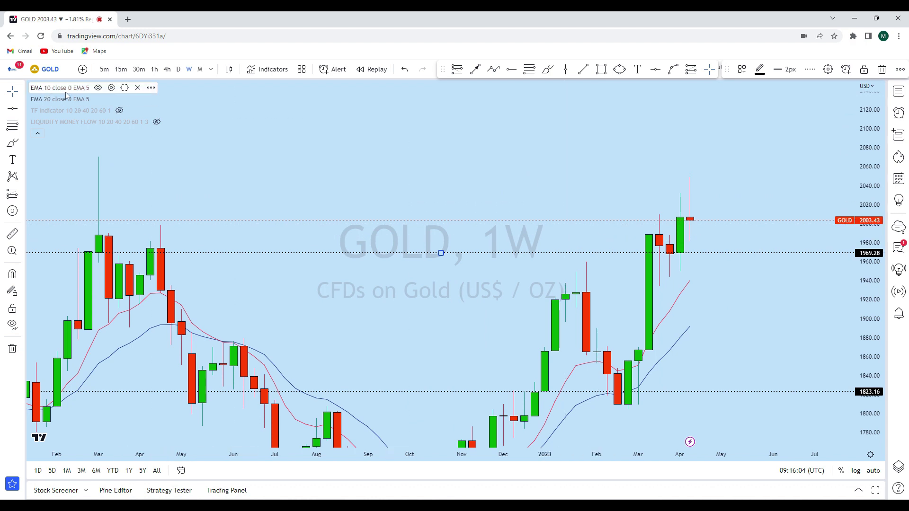
left_click(23, 91)
- Trace the weekly uptrend from November 2022 to the April 2023 high with the brush, and undo the stroke
left_click_drag(716, 174, 716, 155)
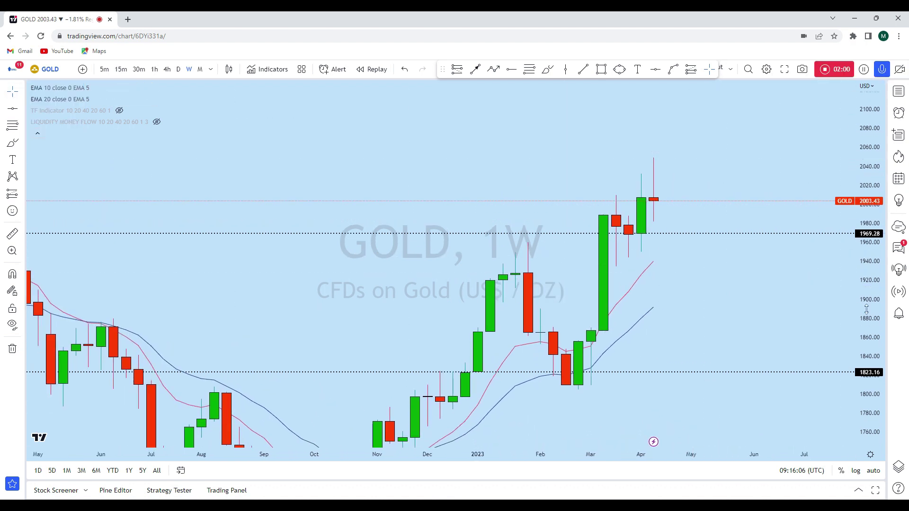
left_click_drag(866, 309, 863, 293)
left_click_drag(742, 300, 750, 239)
scroll(750, 240, "down", 3)
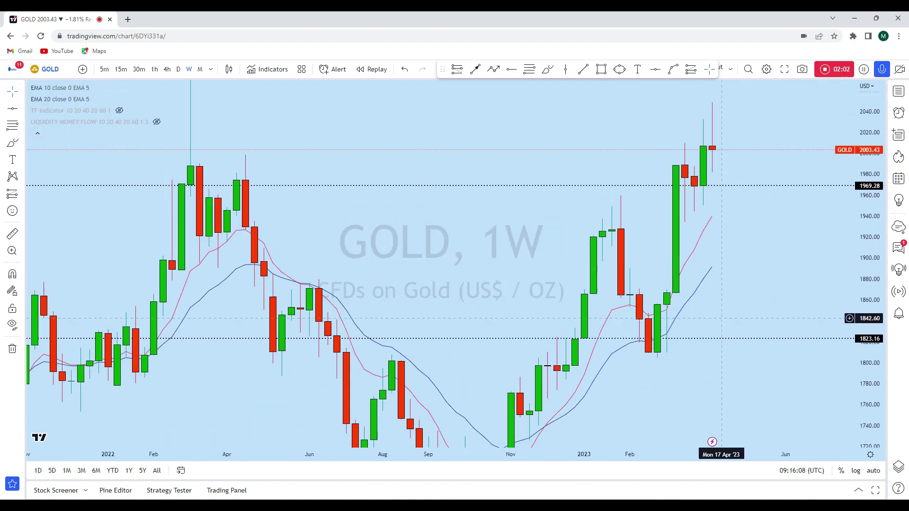
left_click_drag(855, 303, 856, 340)
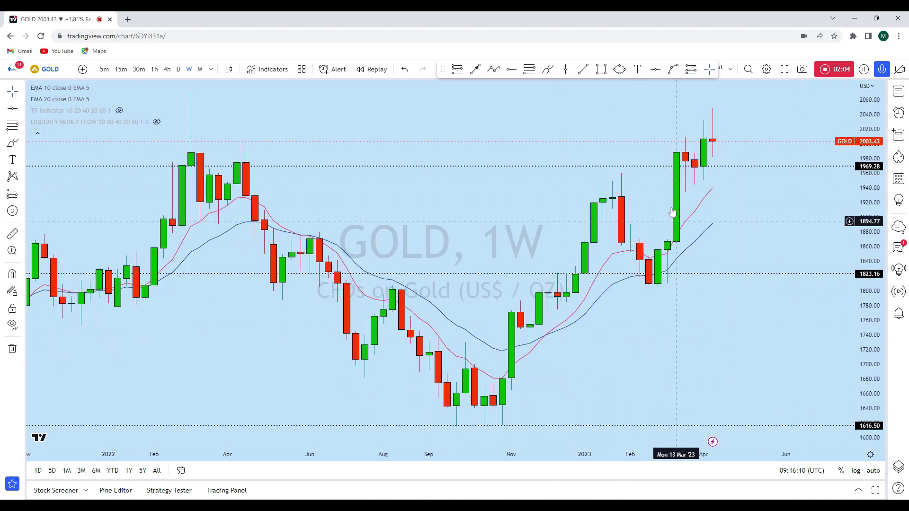
mouse_move(511, 393)
left_mouse_down()
mouse_move(514, 308)
mouse_move(549, 323)
mouse_move(603, 190)
mouse_move(660, 277)
mouse_move(712, 111)
left_mouse_up()
left_click(404, 69)
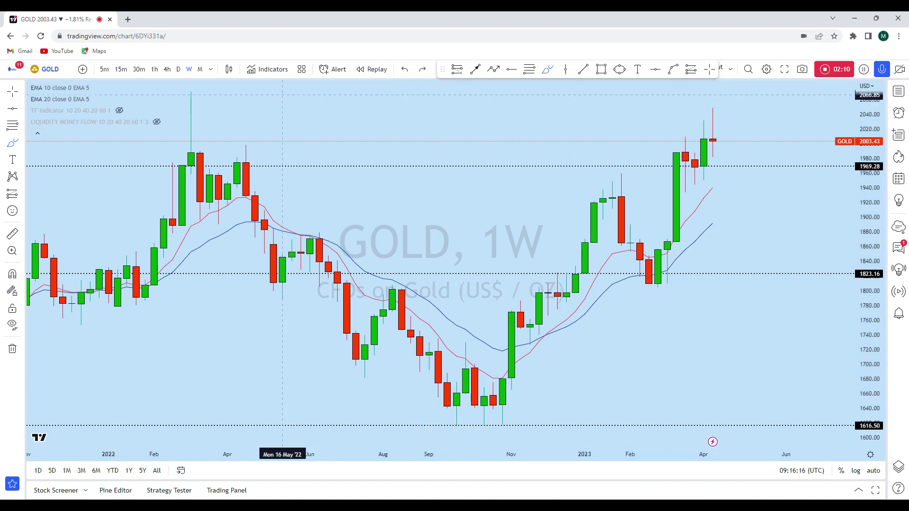
- Circle the high and the low of the 3 April 2023 weekly candle with the brush
scroll(710, 213, "up", 3)
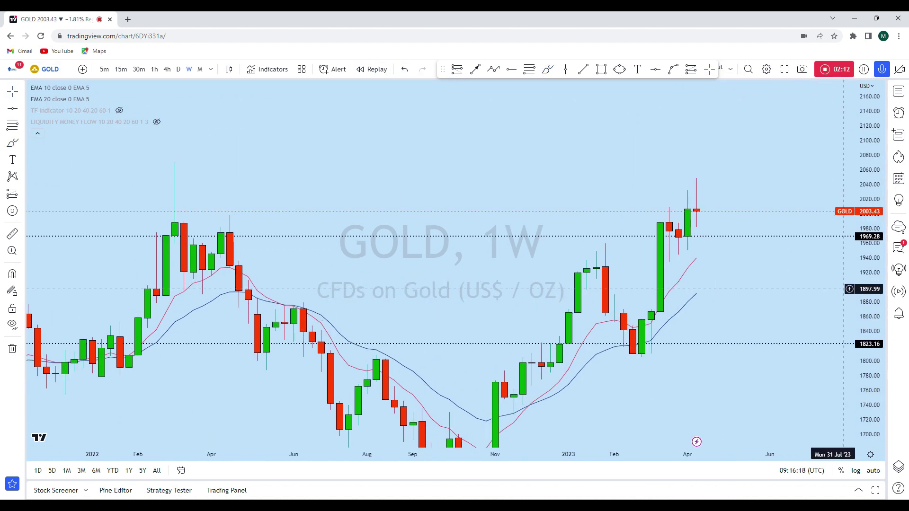
scroll(730, 228, "up", 3)
scroll(729, 227, "up", 1)
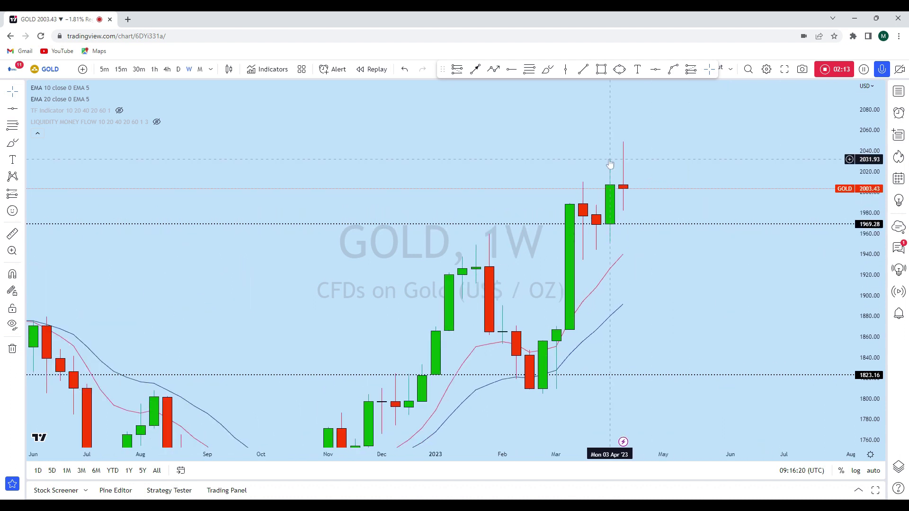
left_click(546, 69)
left_click_drag(596, 155, 610, 156)
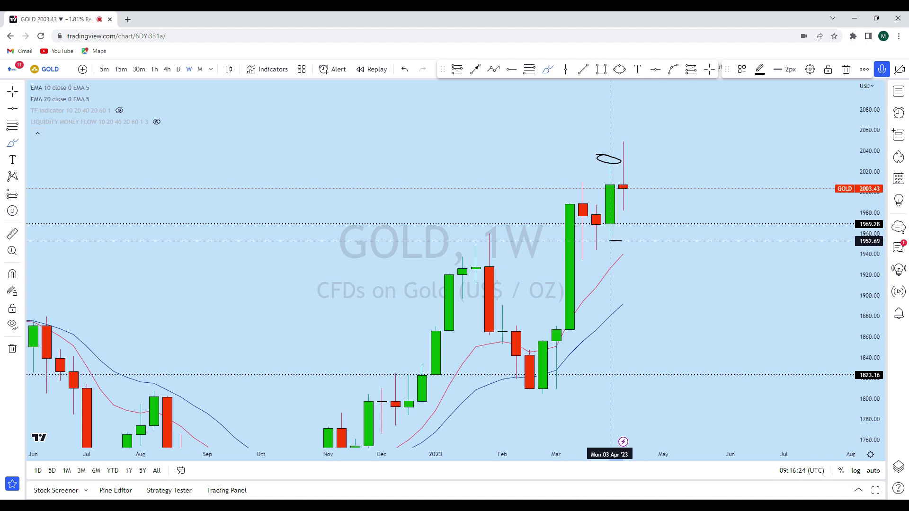
- Undo both brush circles and draw a trend line under the weekly lows from 27 Feb '23 at 1904.59 to 15 May '23 at 2014.07
left_click(404, 69)
left_click(404, 70)
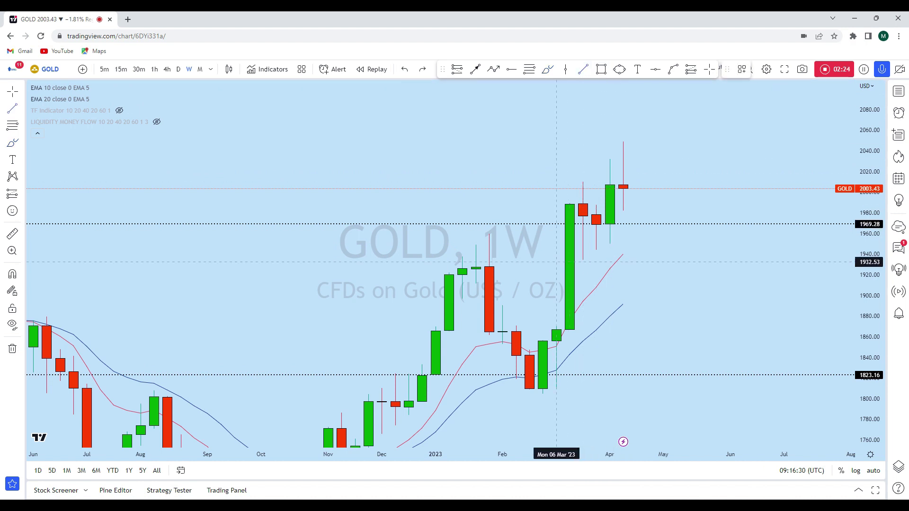
left_click(543, 291)
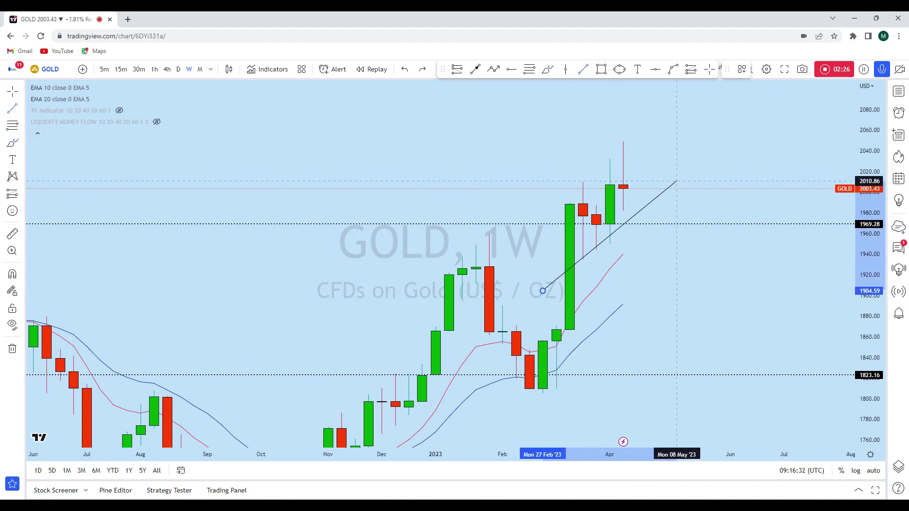
left_click(690, 178)
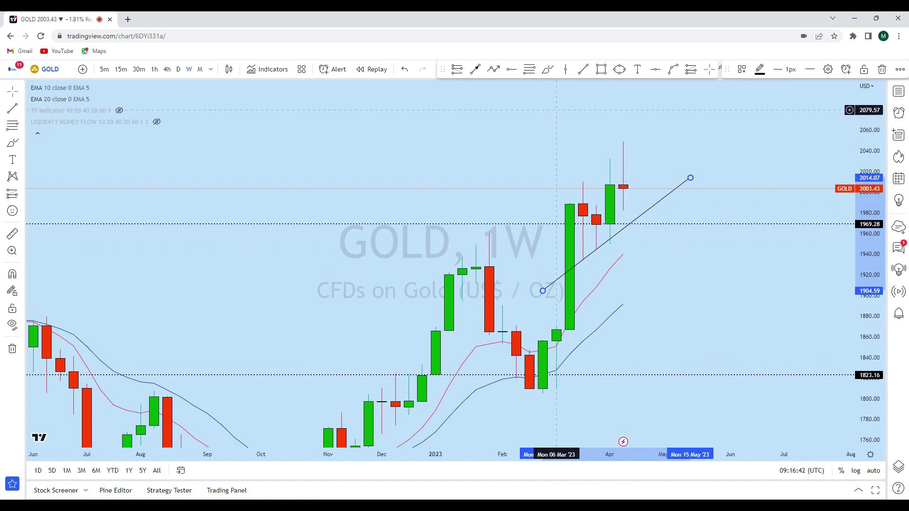
- Trace the March 2023 weekly rally and pullback with the brush, circle the 10 April 2023 candle, and undo the strokes
left_click_drag(867, 209, 867, 242)
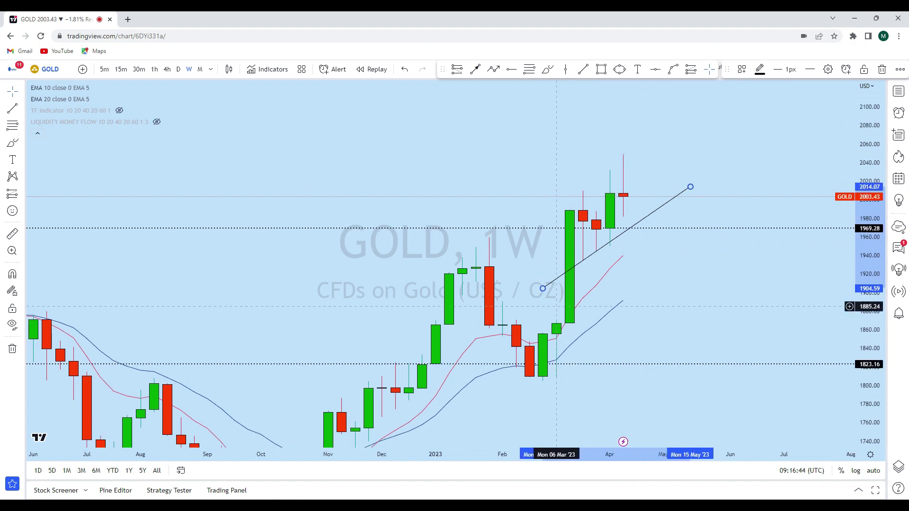
left_click(549, 75)
left_click_drag(542, 378, 583, 193)
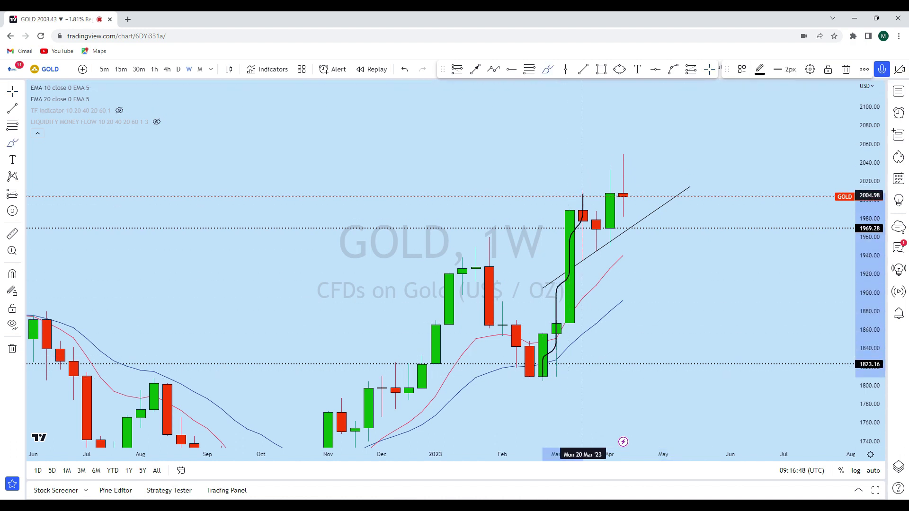
left_click_drag(583, 229, 596, 227)
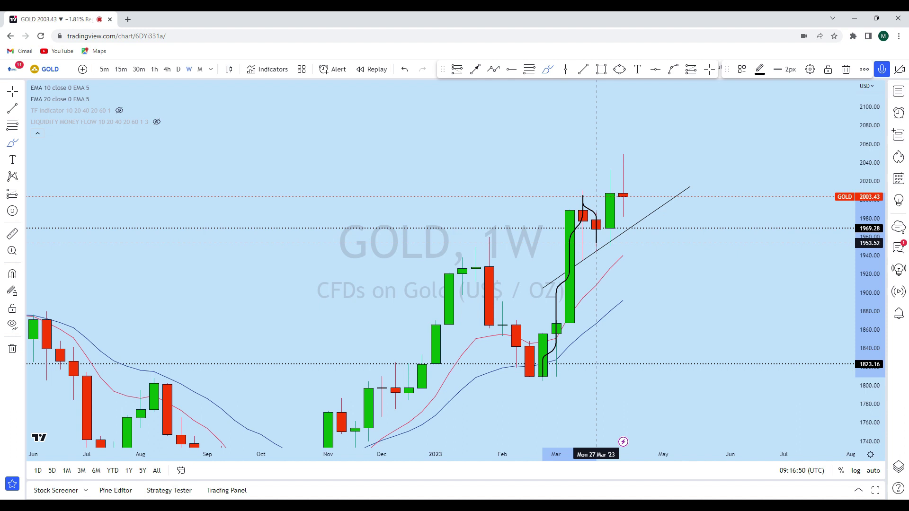
key("ctrl+z")
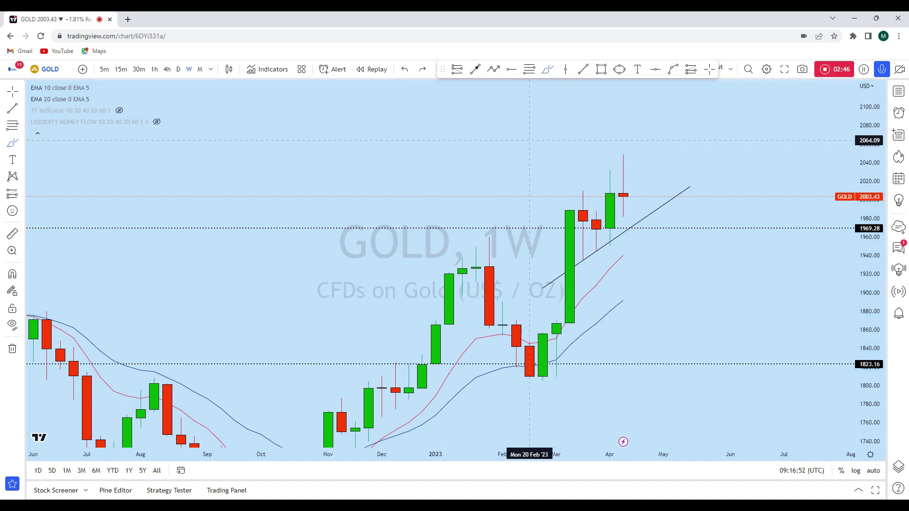
mouse_move(636, 160)
left_mouse_down()
mouse_move(620, 147)
mouse_move(610, 194)
mouse_move(650, 224)
left_mouse_up()
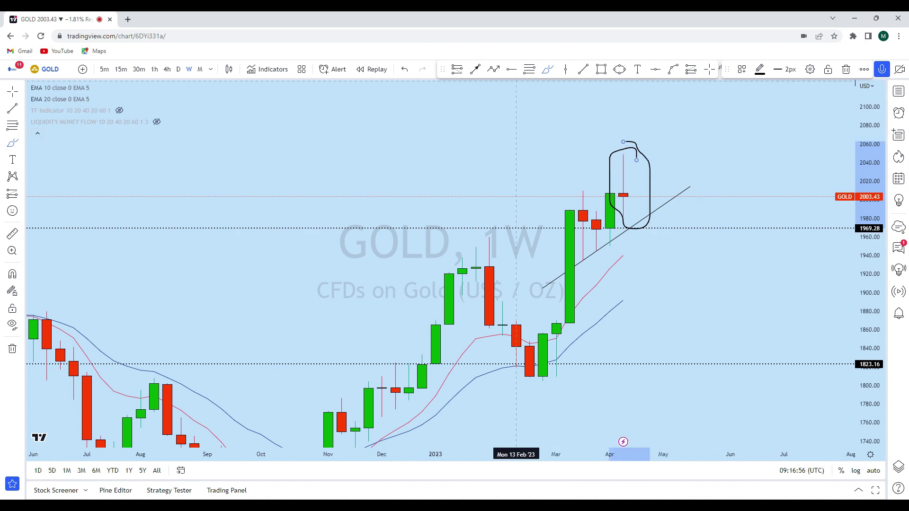
key("ctrl+z")
- Place a horizontal line at 1981.92 along the low of the 10 April 2023 weekly candle
mouse_move(154, 104)
left_click_drag(699, 151, 686, 191)
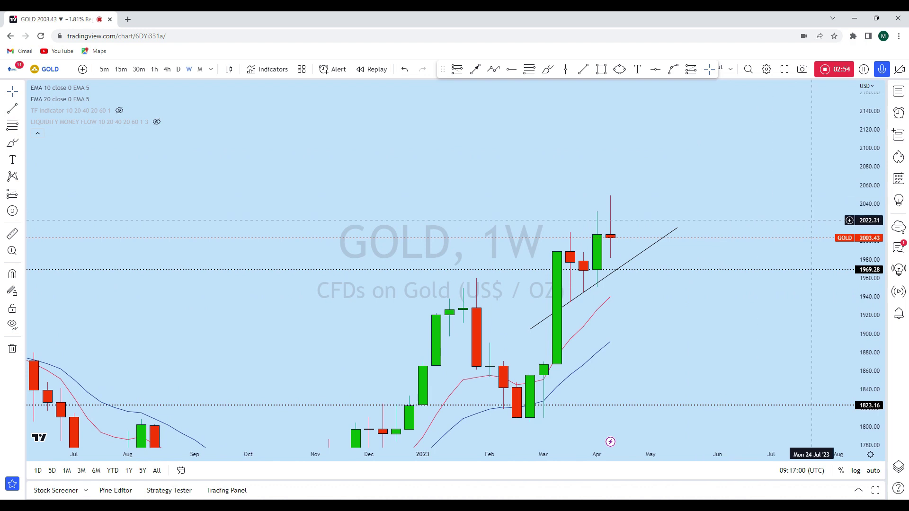
left_click_drag(860, 361, 857, 251)
scroll(640, 266, "up", 2)
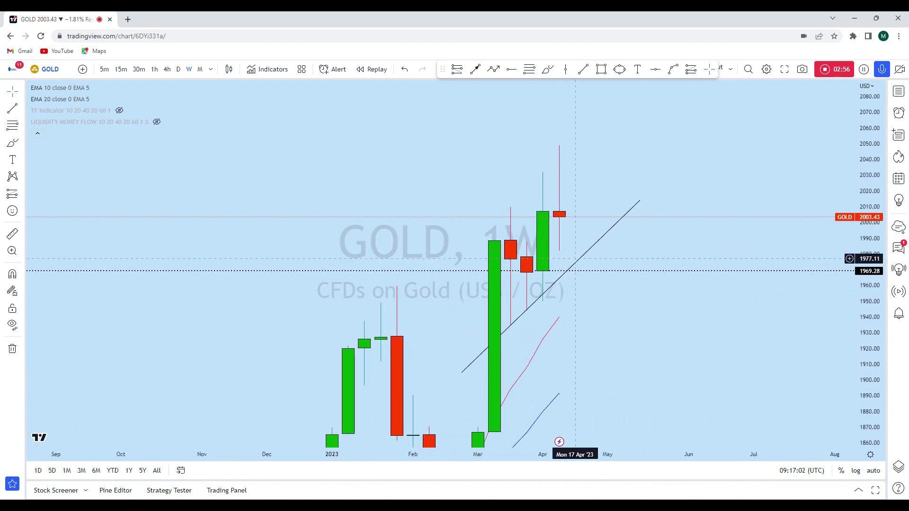
left_click(655, 69)
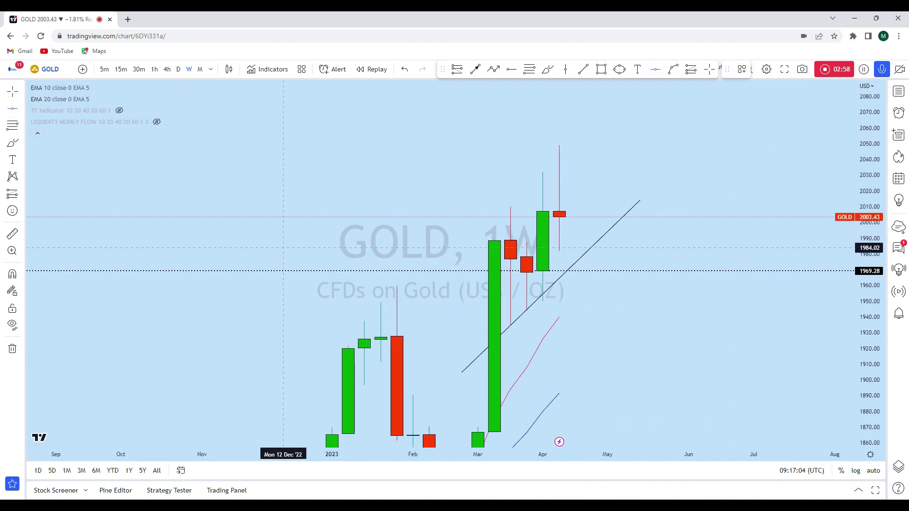
left_click(441, 251)
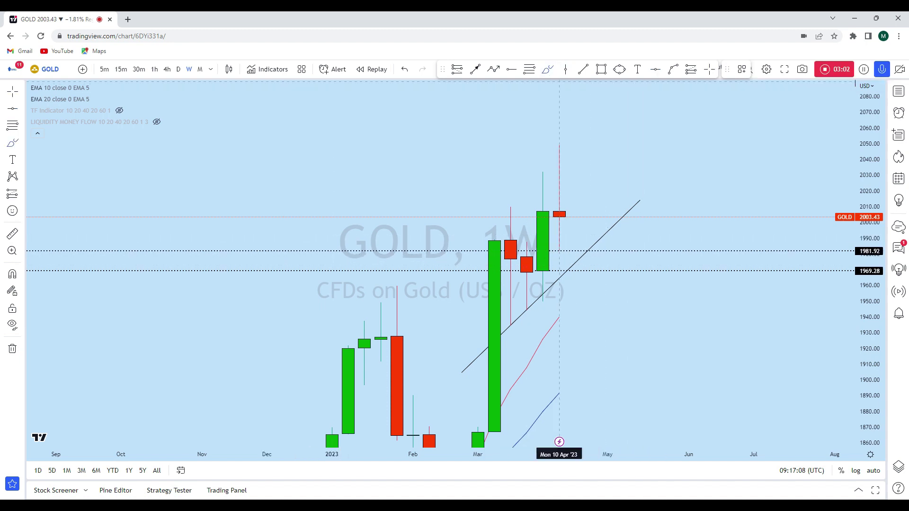
- Sketch a projected dip towards the 1981.92 line and a rise ending in an arrowhead near 2040 with the brush, and undo the strokes
left_click_drag(559, 216, 575, 221)
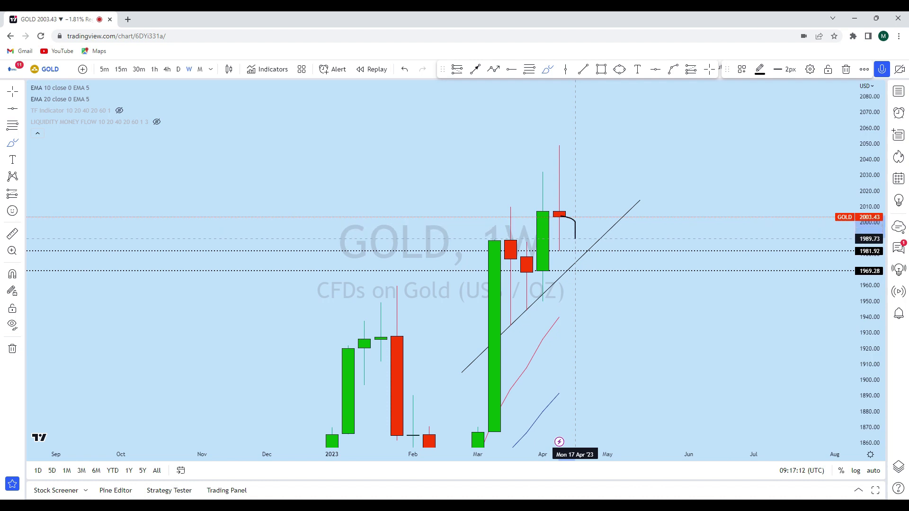
mouse_move(575, 241)
left_mouse_down()
mouse_move(575, 250)
mouse_move(543, 251)
mouse_move(591, 246)
mouse_move(607, 177)
mouse_move(625, 176)
mouse_move(591, 172)
left_mouse_up()
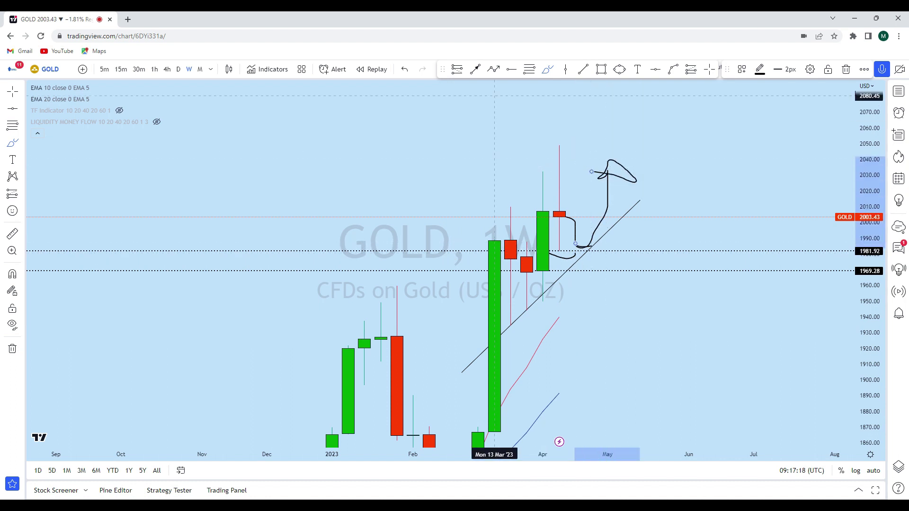
left_click(405, 71)
left_click(405, 71)
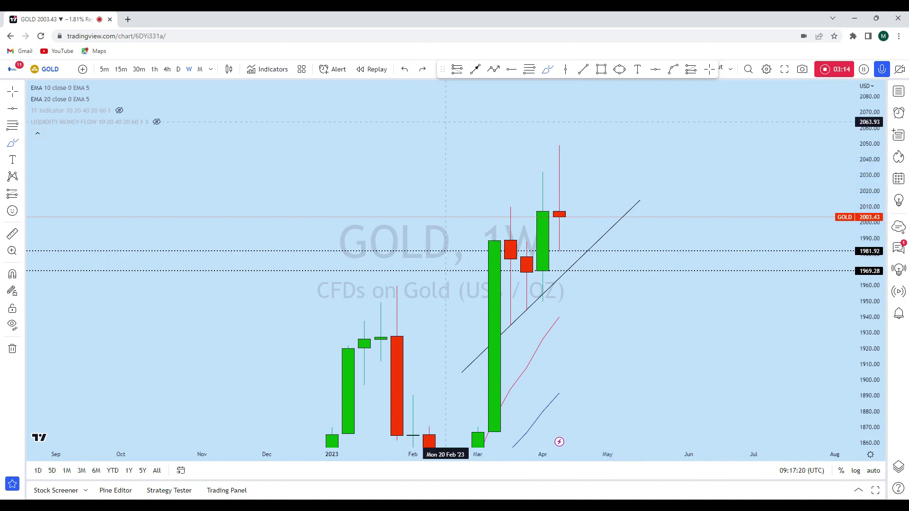
- Switch the gold chart from the weekly to the daily timeframe
scroll(616, 262, "down", 2)
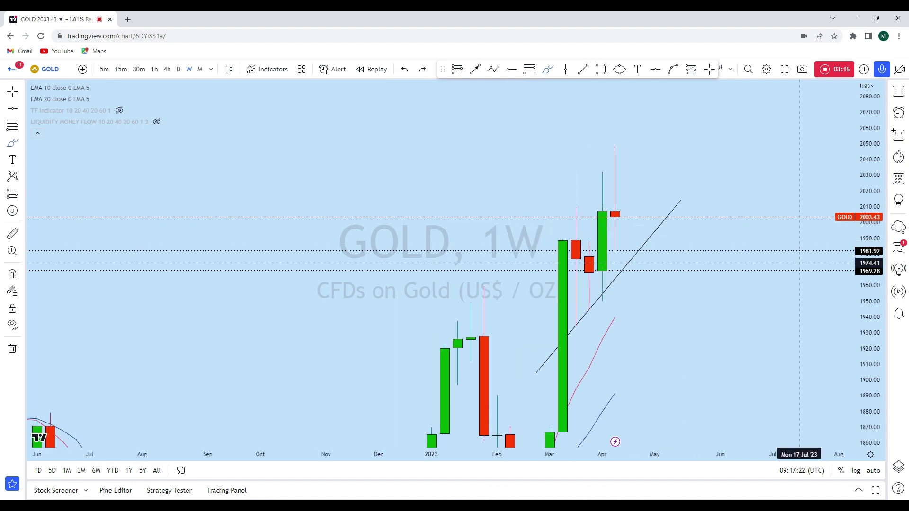
left_click(178, 69)
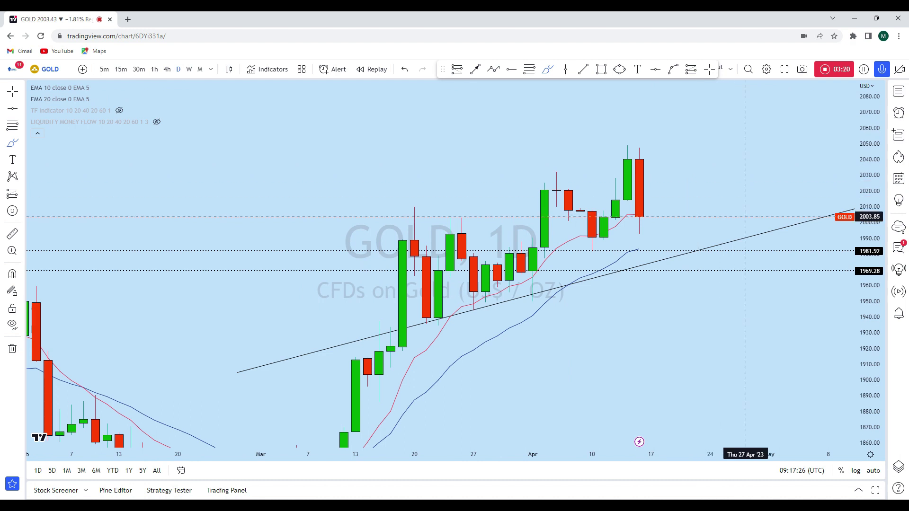
scroll(734, 232, "down", 1)
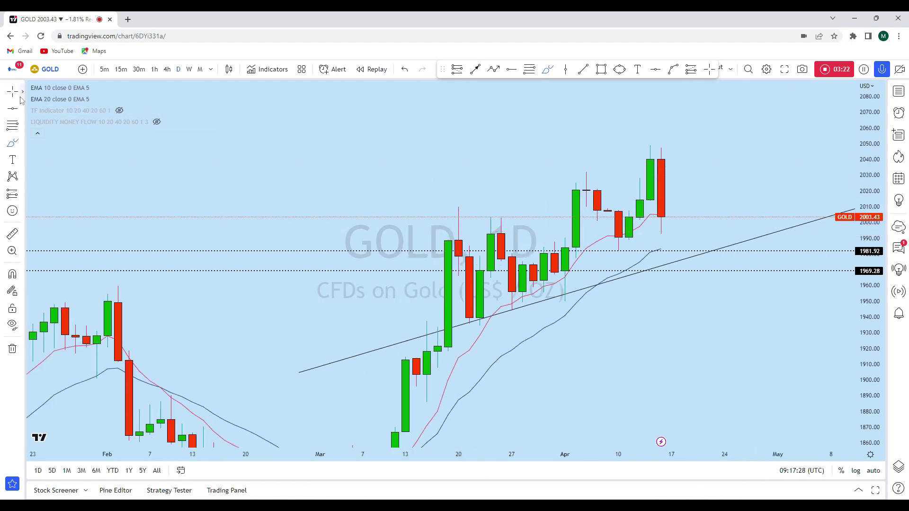
scroll(447, 102, "up", 1)
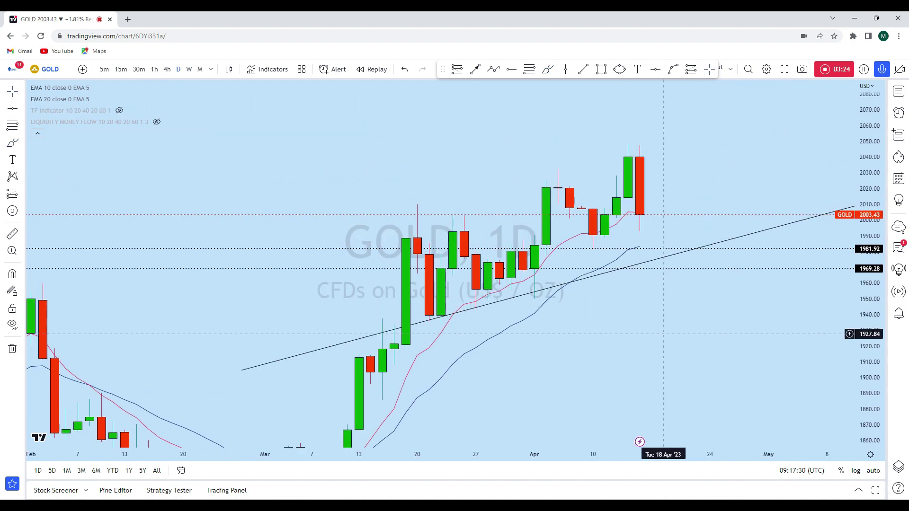
scroll(719, 331, "down", 4)
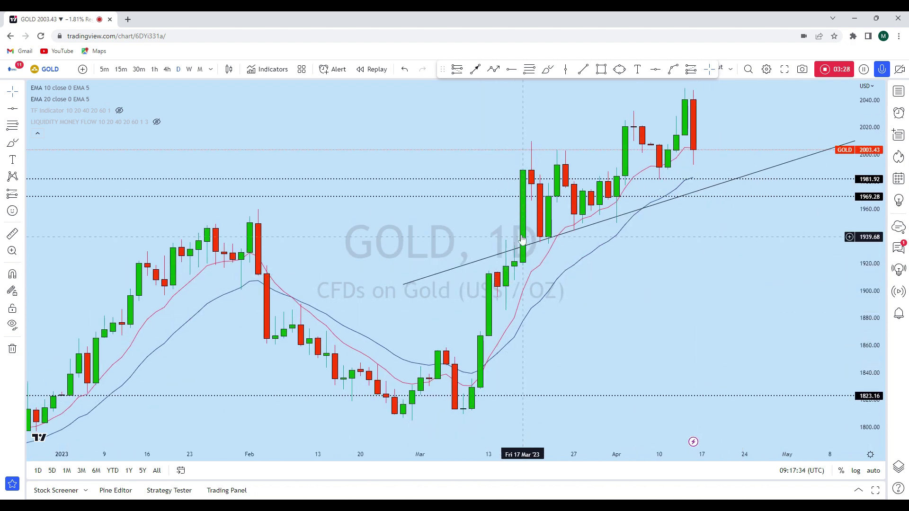
- Draw a steeper trend line under the daily lows of late March and April 2023, extending its lower end to mid-March
mouse_move(523, 239)
left_mouse_down()
mouse_move(487, 349)
mouse_move(620, 289)
mouse_move(744, 214)
left_mouse_up()
left_click(744, 214)
left_click_drag(672, 388, 743, 344)
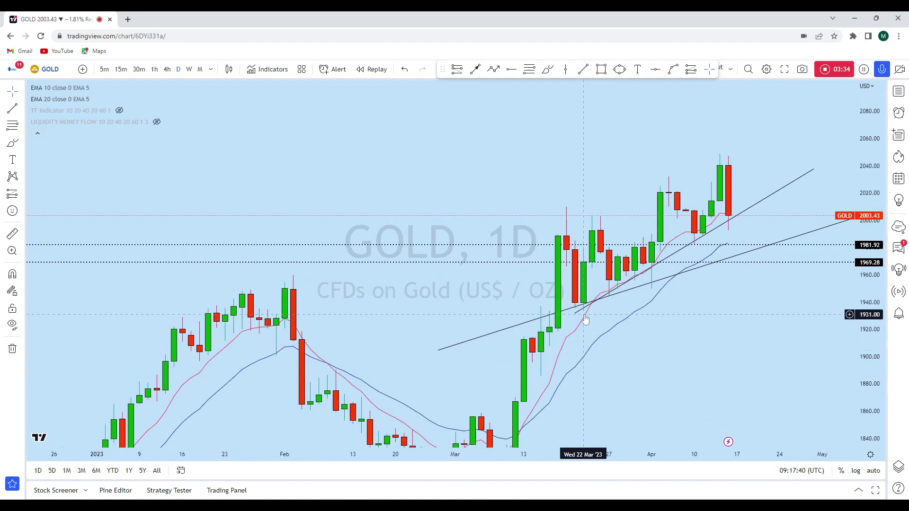
left_click_drag(575, 316, 558, 332)
- Circle the 3 April 2023 daily low and trace the rise and pullback to 10 April with the brush, undoing the strokes
scroll(704, 341, "up", 3)
scroll(773, 349, "up", 2)
mouse_move(535, 233)
left_mouse_down()
mouse_move(536, 304)
mouse_move(522, 325)
mouse_move(536, 321)
left_mouse_up()
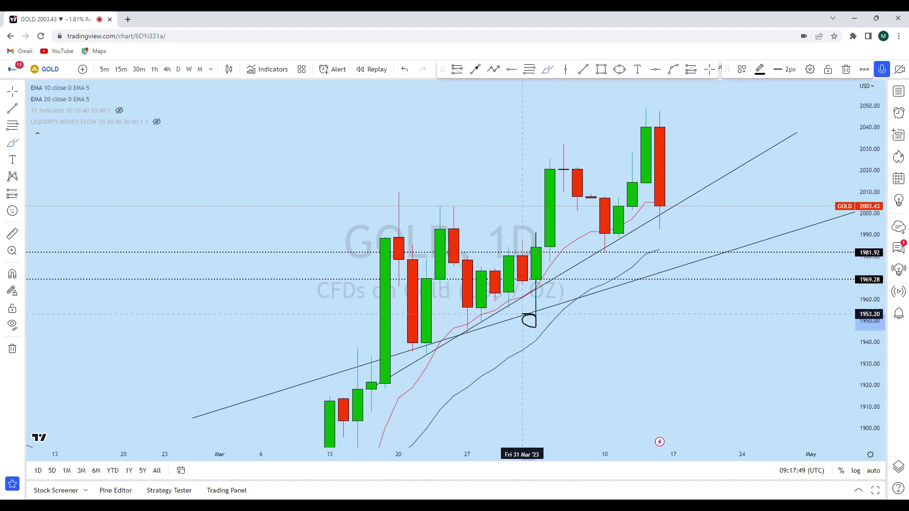
left_click(405, 70)
mouse_move(549, 315)
left_mouse_down()
mouse_move(535, 320)
mouse_move(549, 324)
mouse_move(530, 325)
mouse_move(550, 183)
mouse_move(574, 133)
mouse_move(605, 240)
left_mouse_up()
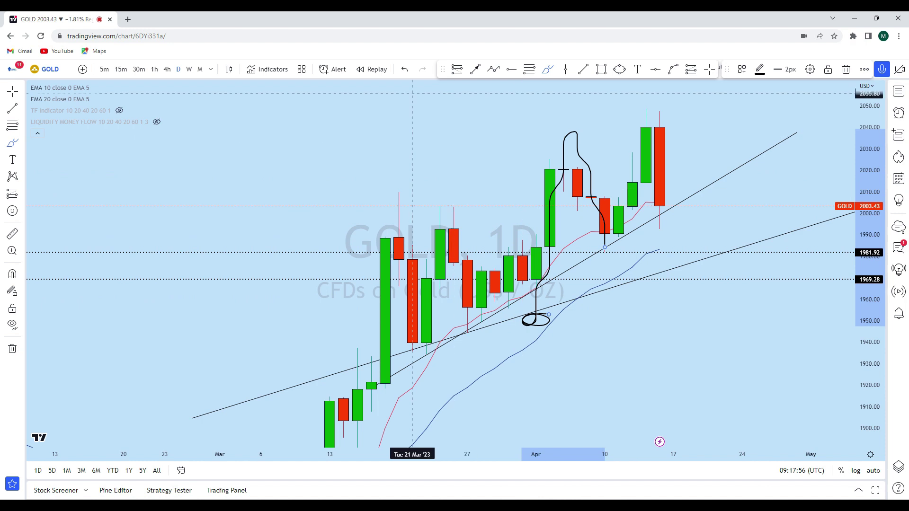
left_click(405, 70)
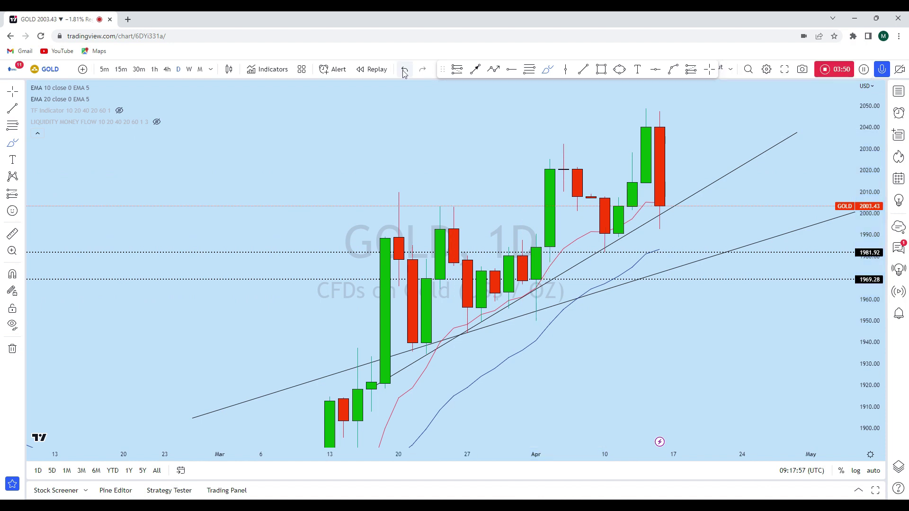
- Draw a Fib Retracement from the 3 April low at 1949.90 to the early April high at 2032.68, inspect its levels, and delete it
left_click(529, 69)
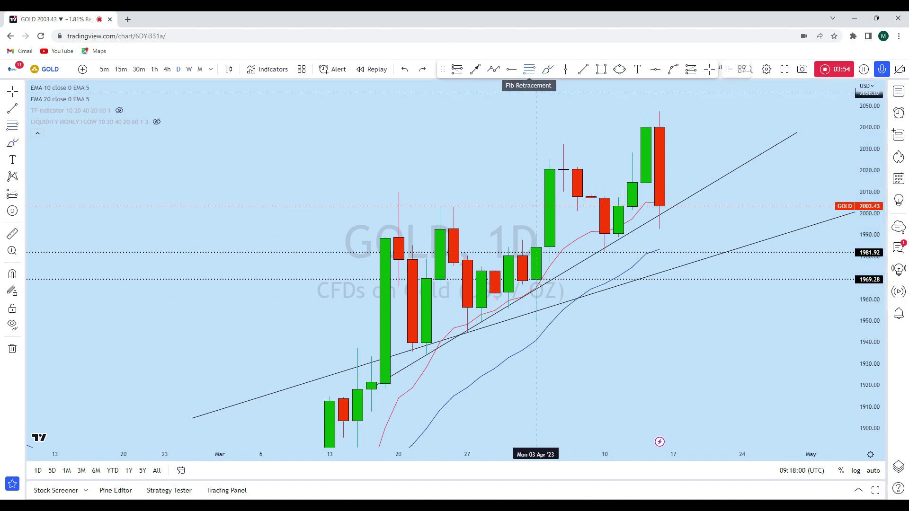
left_click(728, 321)
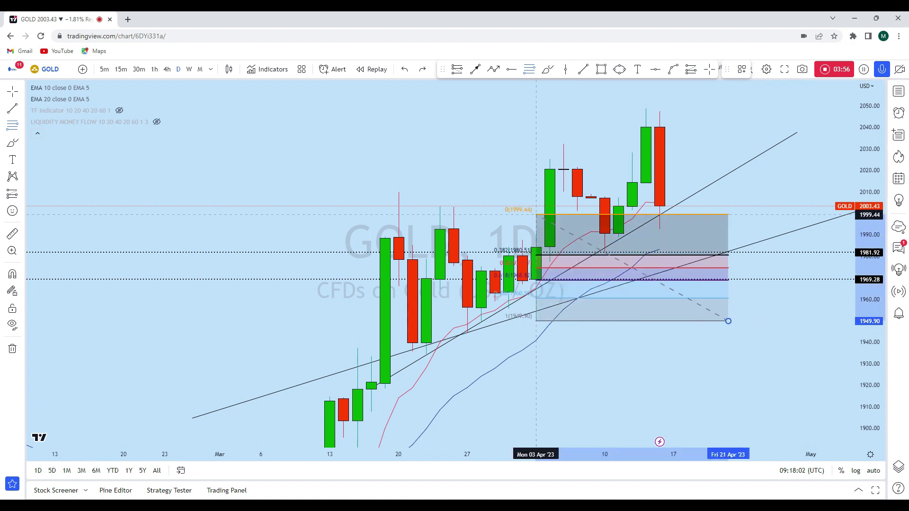
left_click(481, 143)
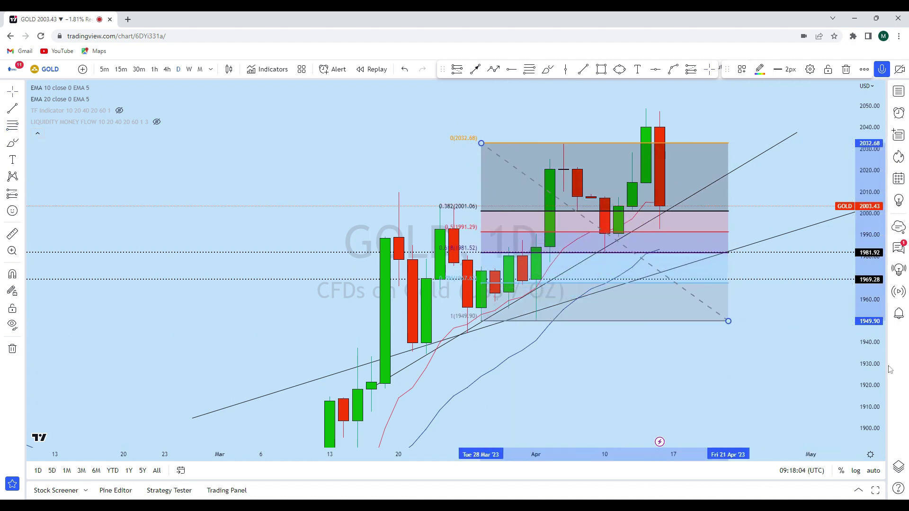
left_click_drag(878, 370, 852, 243)
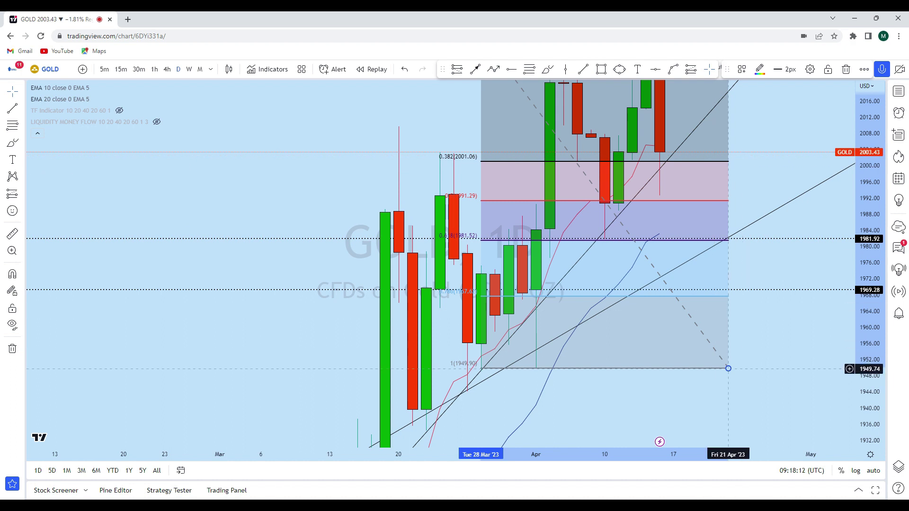
key("Delete")
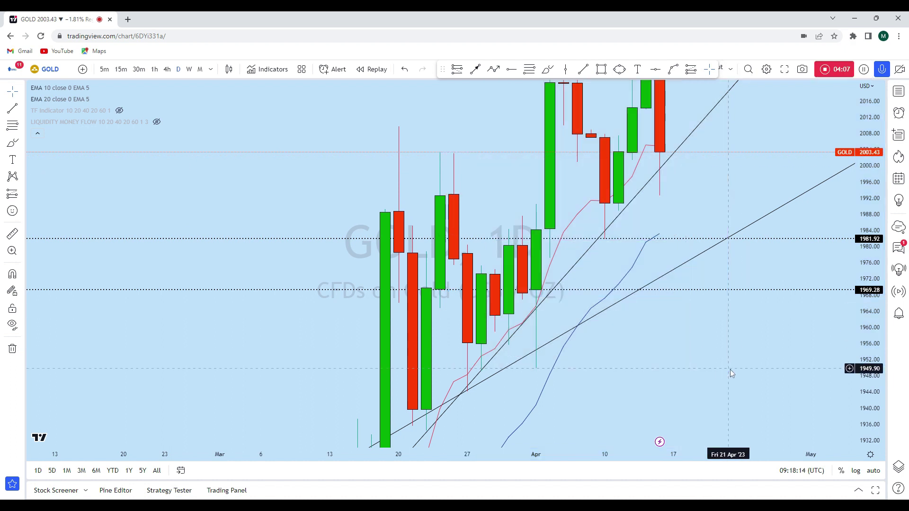
- Sketch a short upward brush stroke at 17 April 2023 beside the latest daily candle, and undo it
mouse_move(701, 218)
left_mouse_down()
mouse_move(695, 236)
mouse_move(643, 252)
mouse_move(653, 243)
left_mouse_up()
left_click(548, 69)
left_click(404, 69)
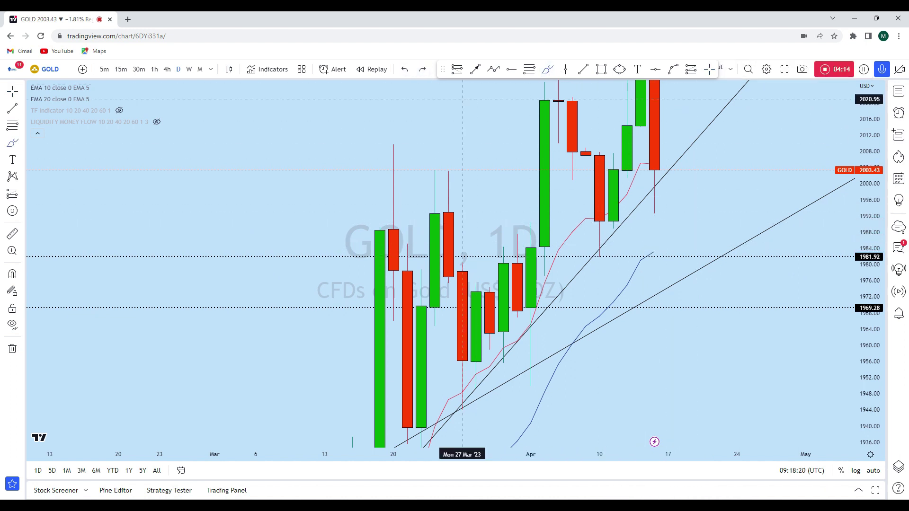
left_click_drag(869, 277, 870, 406)
scroll(739, 311, "down", 3)
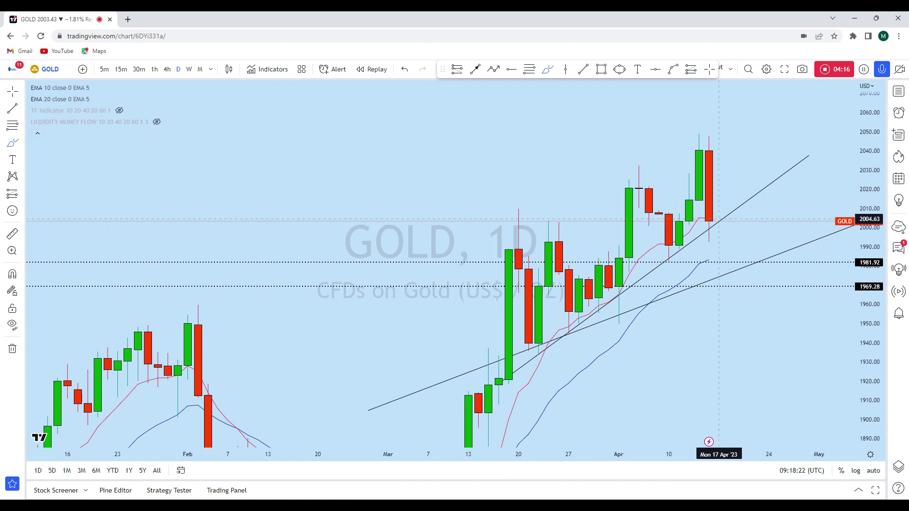
left_click_drag(718, 220, 719, 214)
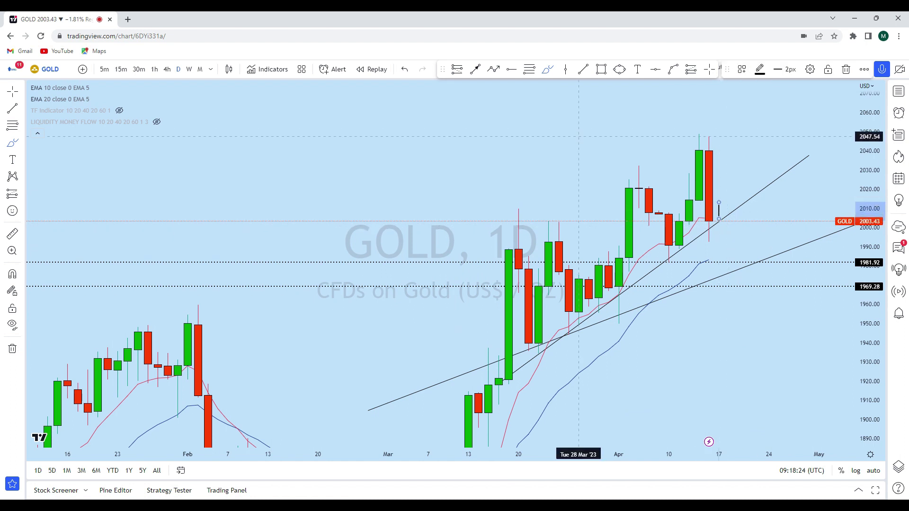
left_click(405, 69)
- Place a horizontal line at 2013.82 near the open of the 13 April 2023 daily candle
scroll(728, 171, "up", 1)
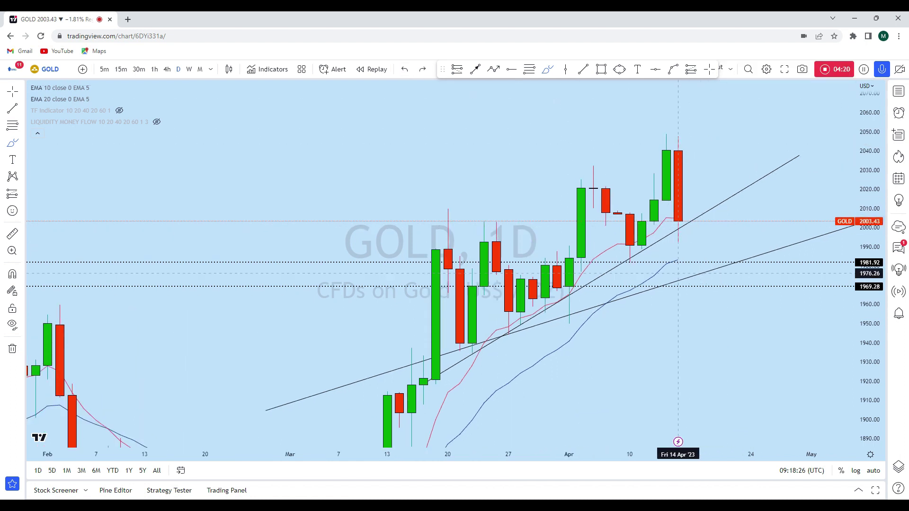
scroll(647, 172, "up", 2)
scroll(647, 172, "up", 1)
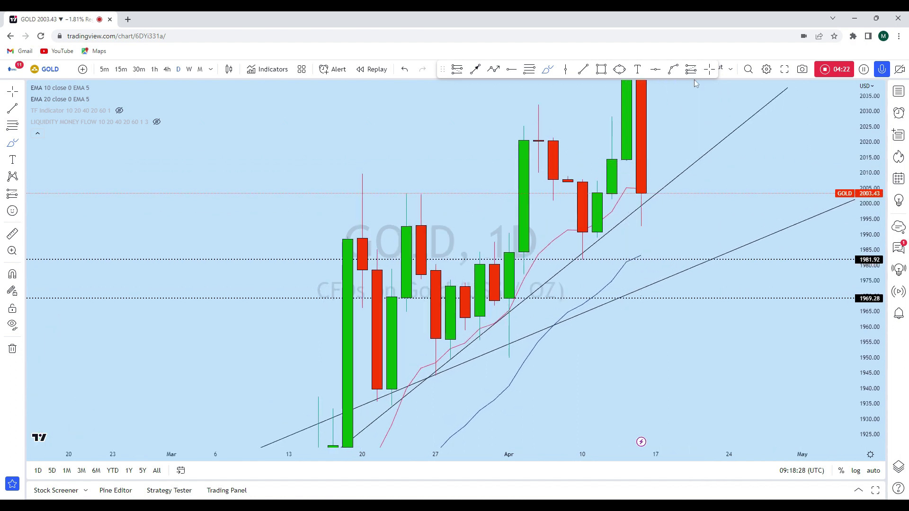
left_click(654, 70)
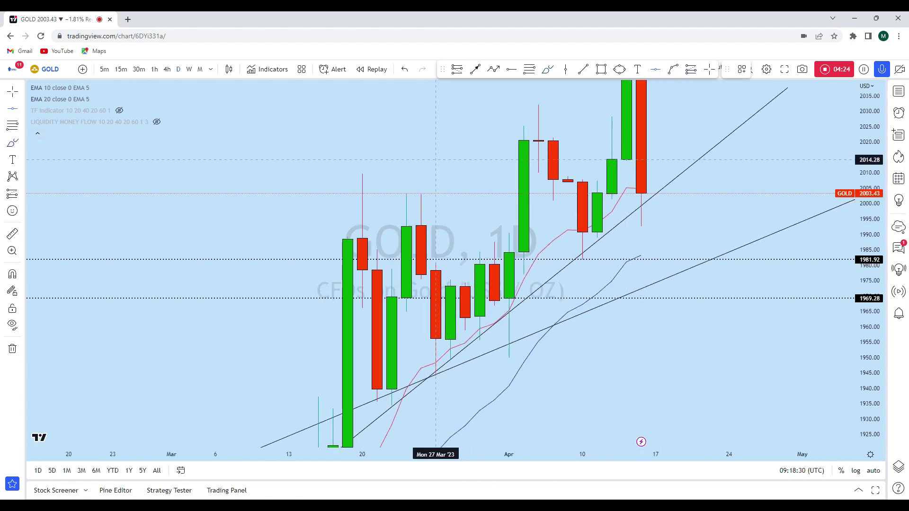
left_click(436, 162)
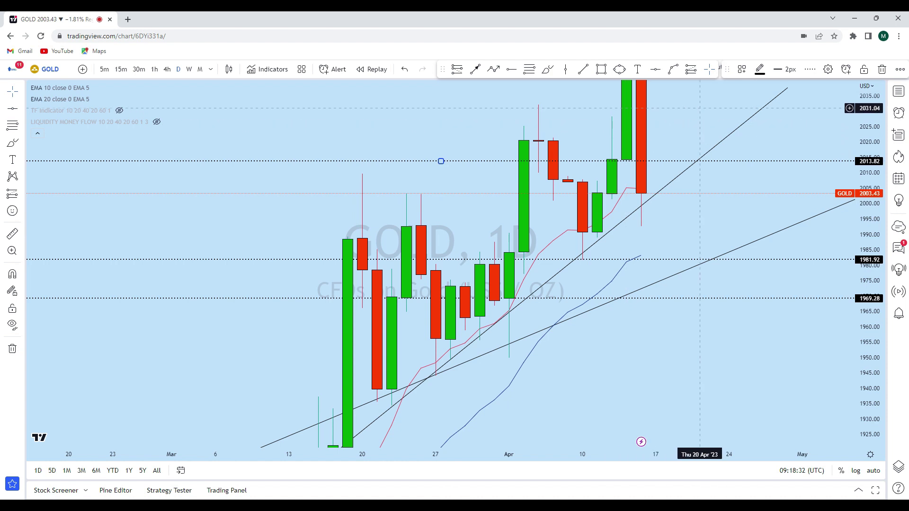
- Sketch a projected path with the brush from the latest close up to 2013.82, down to 1981.92, and up to an arrowhead above 2040
left_click(548, 69)
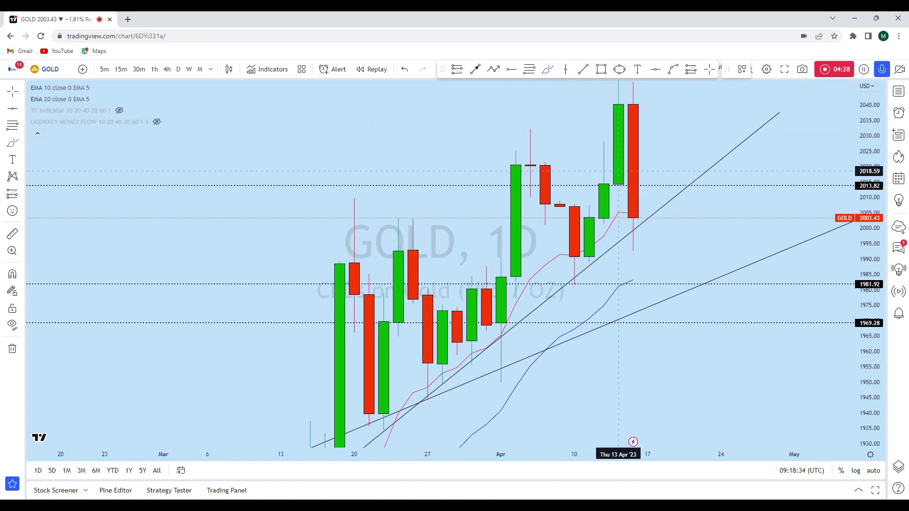
left_click_drag(634, 218, 648, 215)
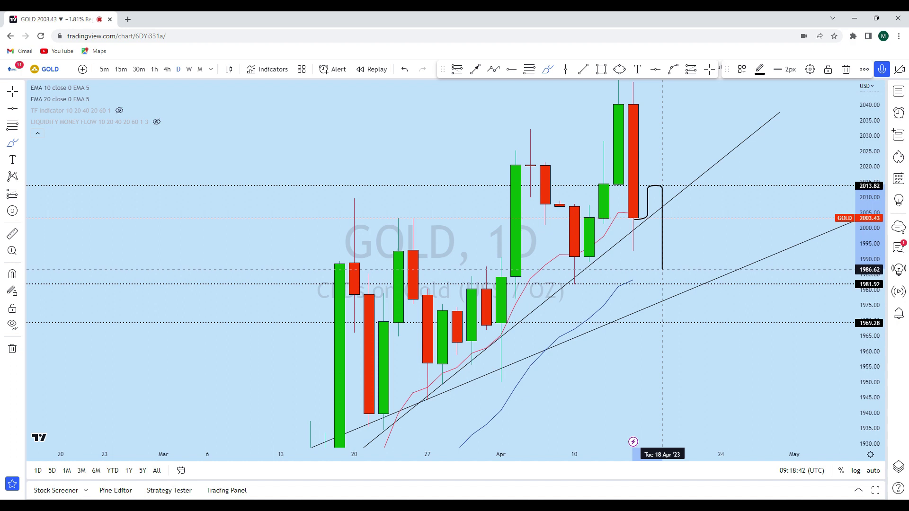
mouse_move(677, 286)
left_mouse_down()
mouse_move(706, 87)
mouse_move(720, 98)
mouse_move(677, 103)
left_mouse_up()
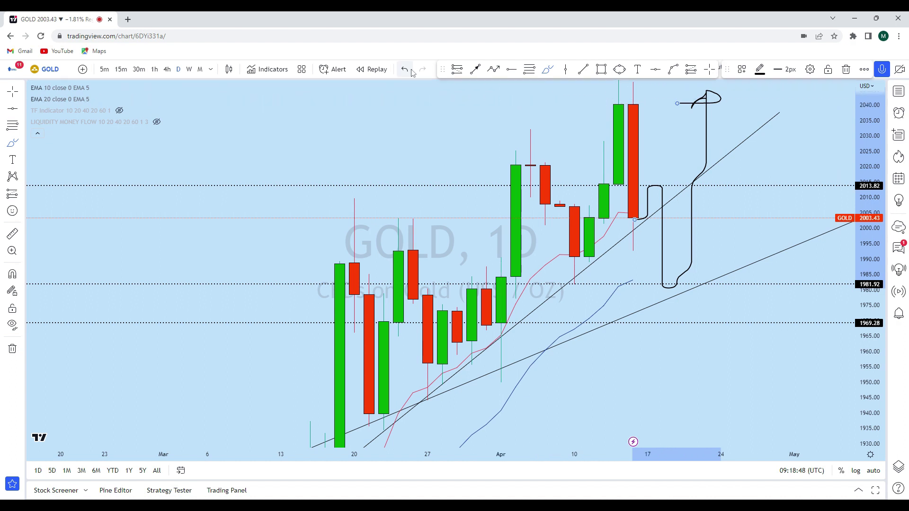
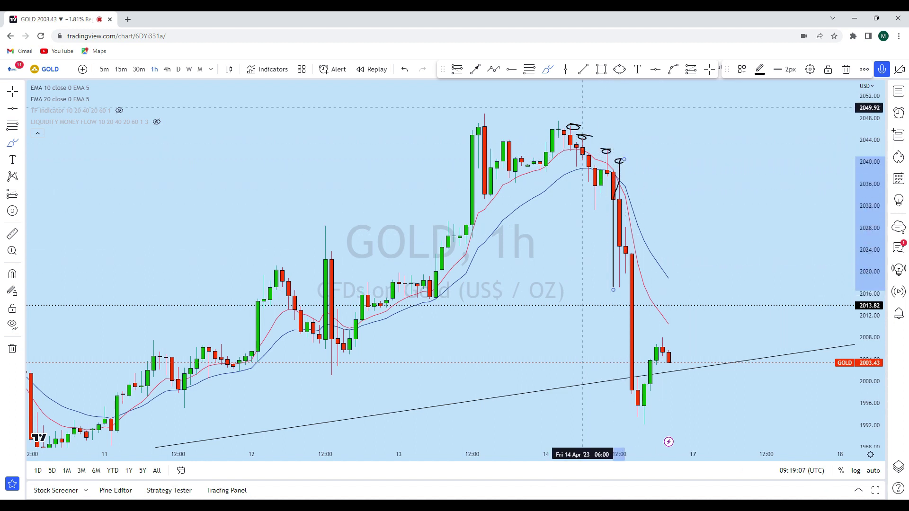
- Undo the latest brush marks around the lower highs and the sharp drop of 14 April
left_click(406, 69)
left_click(405, 69)
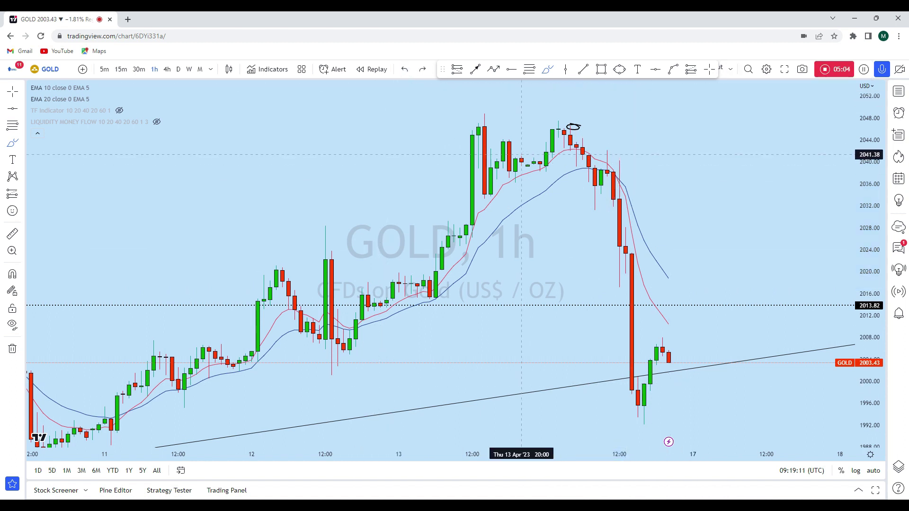
- Sketch the drop from about 2040, the rebound and a second fall to about 1993 with the brush, and undo it
mouse_move(620, 161)
left_mouse_down()
mouse_move(642, 412)
mouse_move(650, 403)
left_mouse_up()
mouse_move(650, 368)
left_mouse_down()
mouse_move(678, 329)
mouse_move(699, 339)
mouse_move(711, 401)
left_mouse_up()
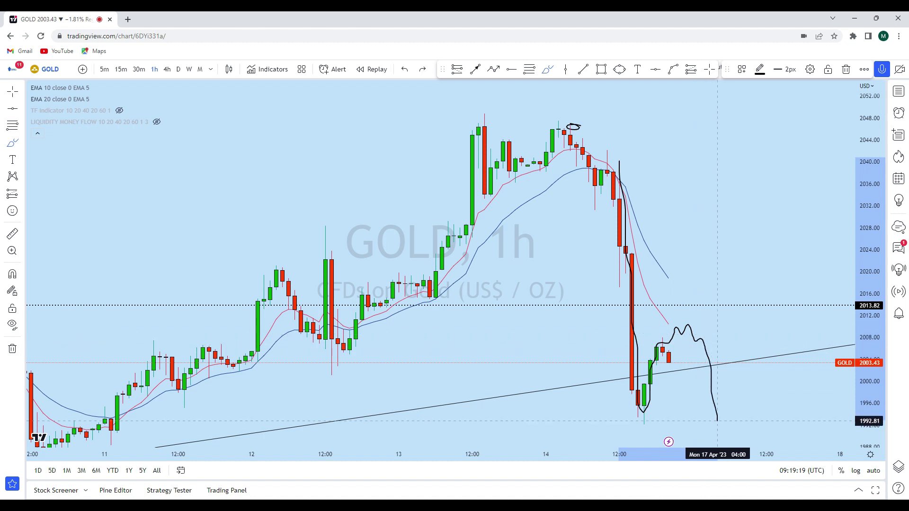
left_click(404, 69)
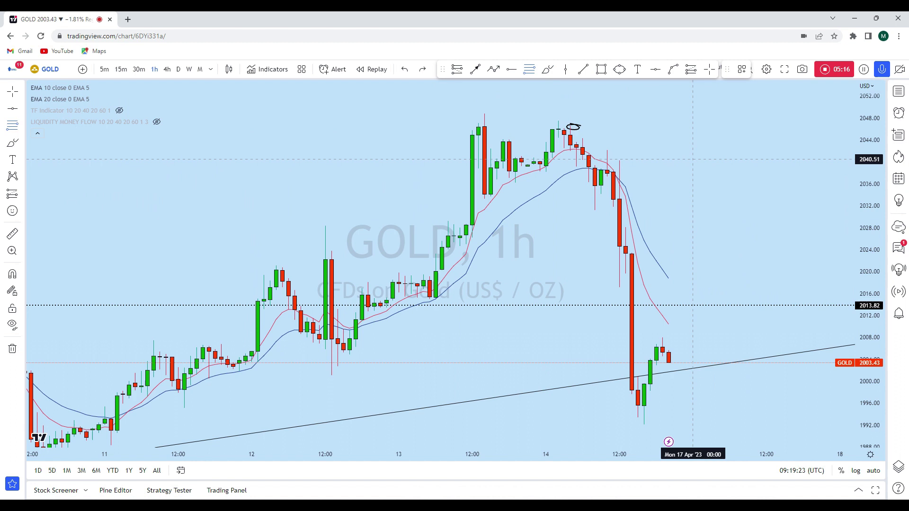
- Place a horizontal line at 2010.32 using a temporary Fib Retracement from 2040.26 down to the 1992.20 low, and delete the retracement
left_click(692, 160)
left_click(540, 424)
left_click_drag(735, 282, 731, 211)
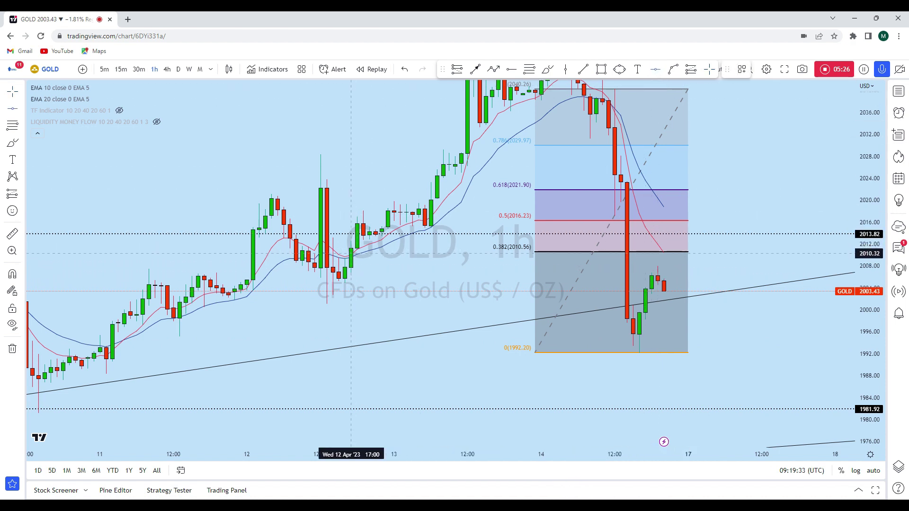
left_click(689, 190)
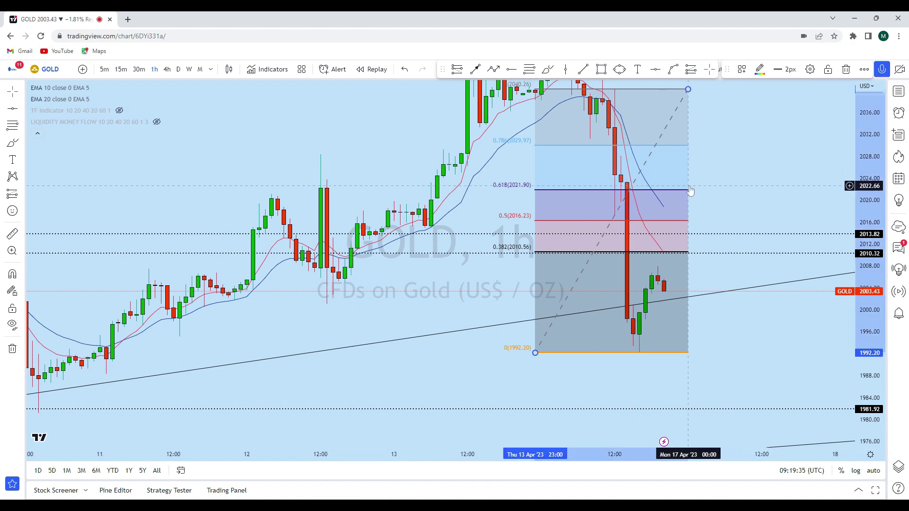
key("Delete")
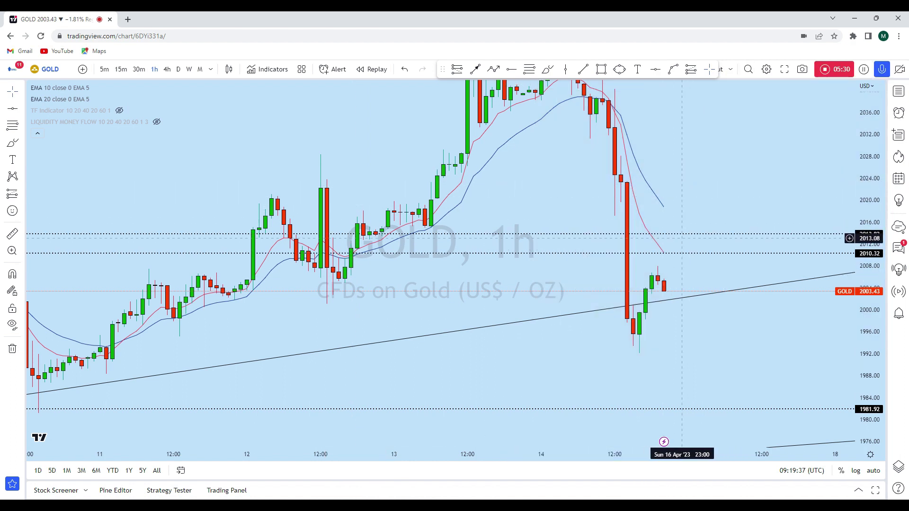
- Circle the 13 April swing low near 2013.82 with the brush, mark the retest area above the latest candle, and undo the marks
scroll(530, 227, "down", 2)
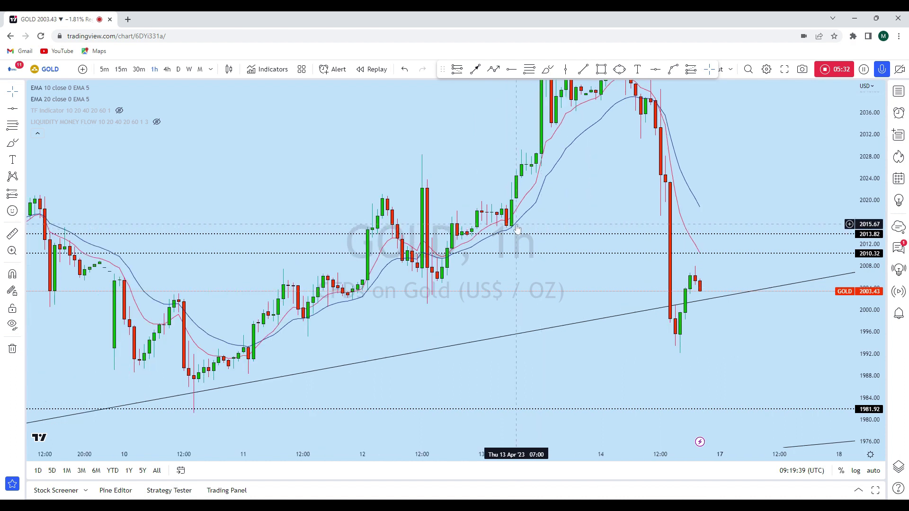
left_click(548, 69)
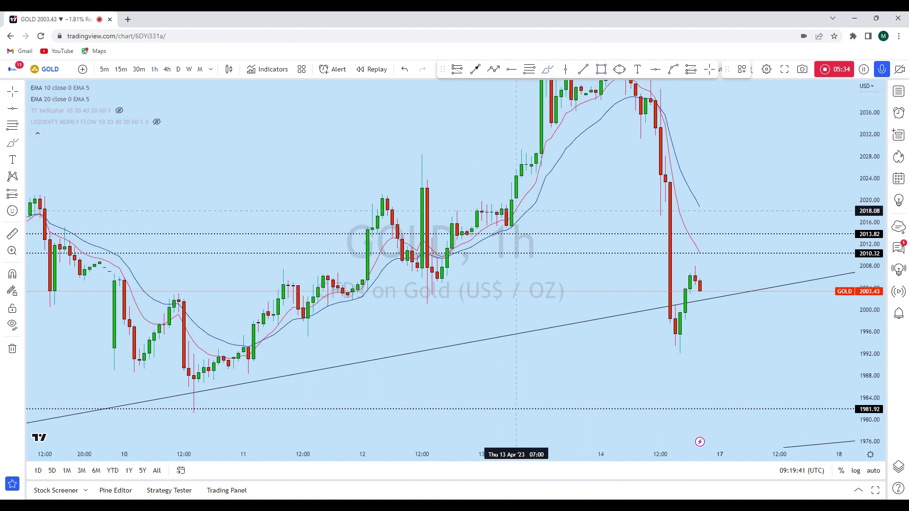
left_click(516, 224)
left_click_drag(506, 236, 514, 225)
left_click_drag(707, 228, 715, 241)
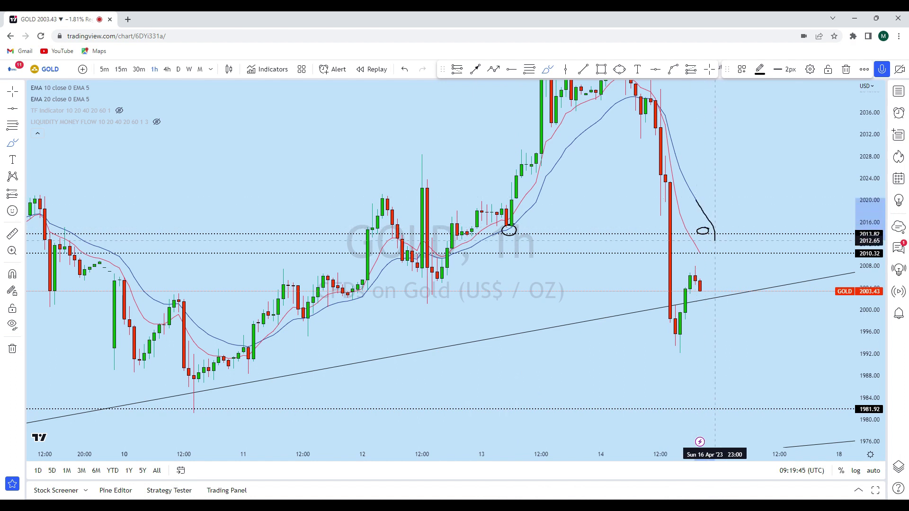
left_click(406, 70)
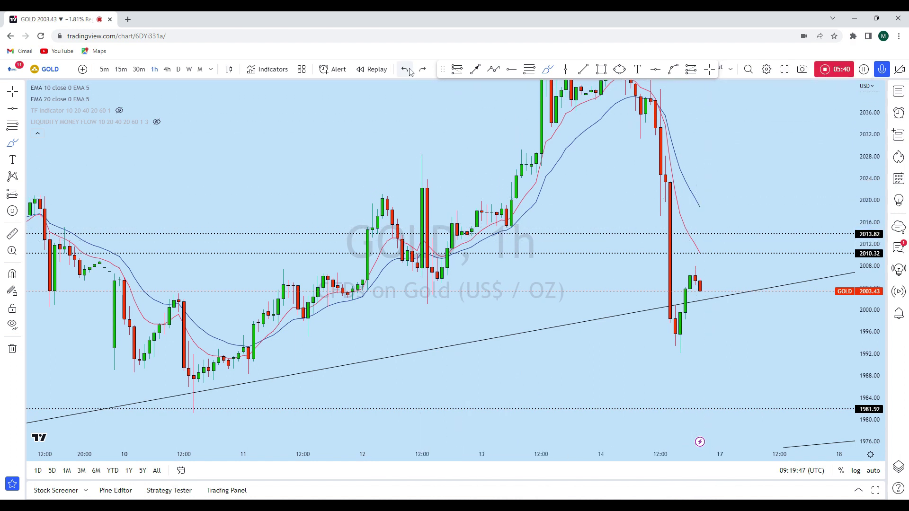
- Draw an arrowed path from the latest close up to 2013.82, through a small double top, and down to the 1981.92 line
scroll(611, 199, "up", 2)
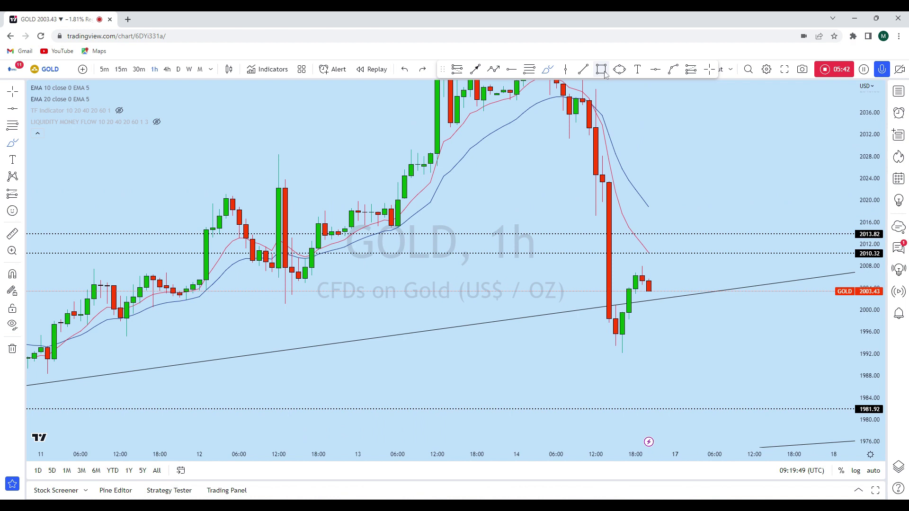
left_click(493, 69)
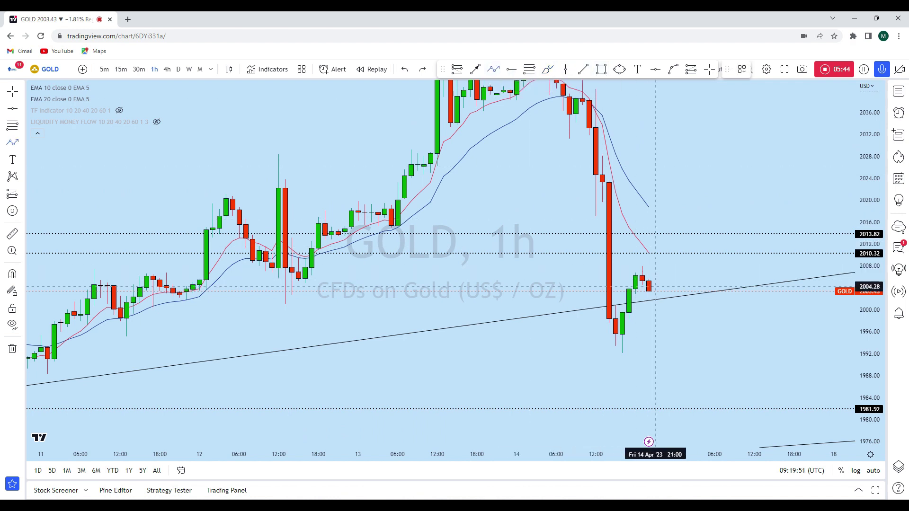
left_click(649, 291)
left_click(668, 245)
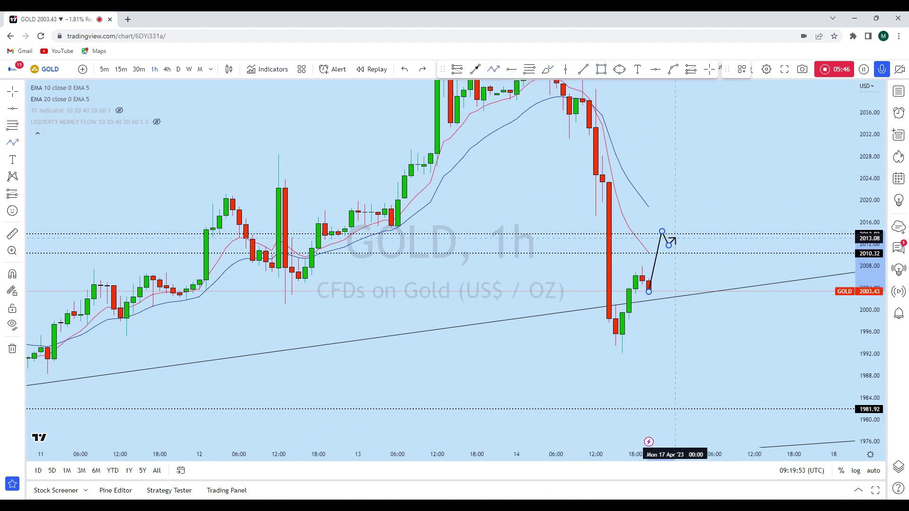
left_click(681, 233)
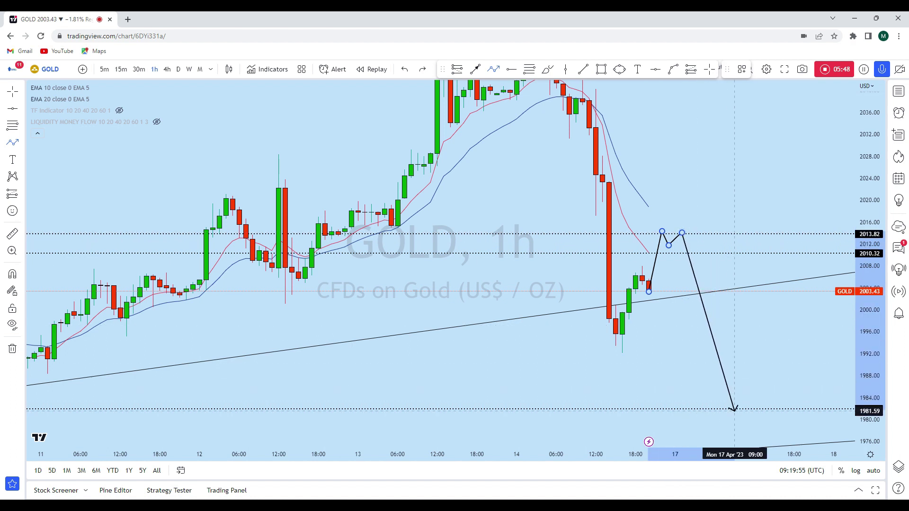
double_click(735, 413)
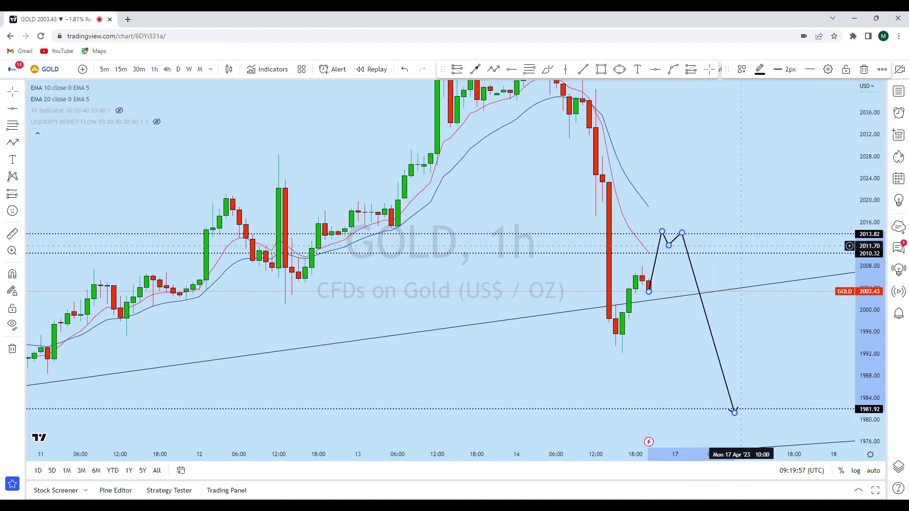
- Draw an ellipse around the path's double top at the 2013.82 line and heighten it to enclose both peaks
left_click_drag(731, 198, 714, 169)
left_click(619, 69)
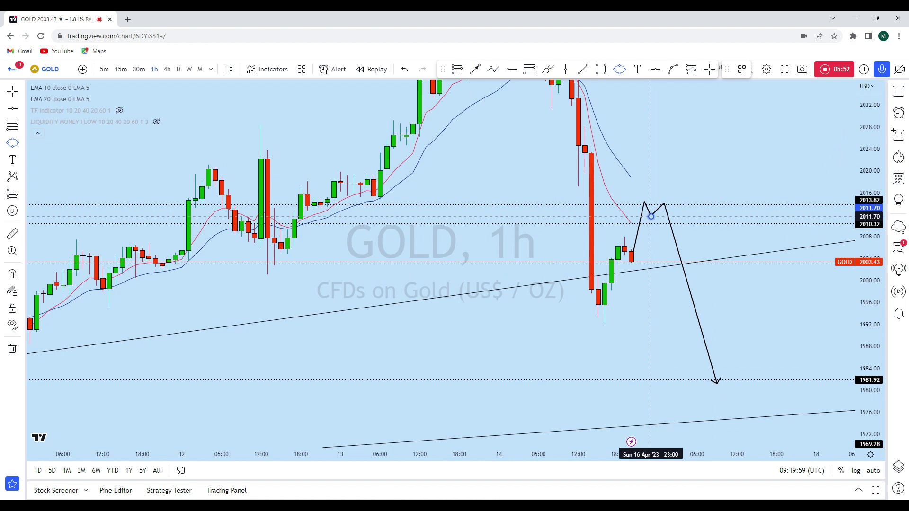
left_click(651, 207)
left_click(670, 211)
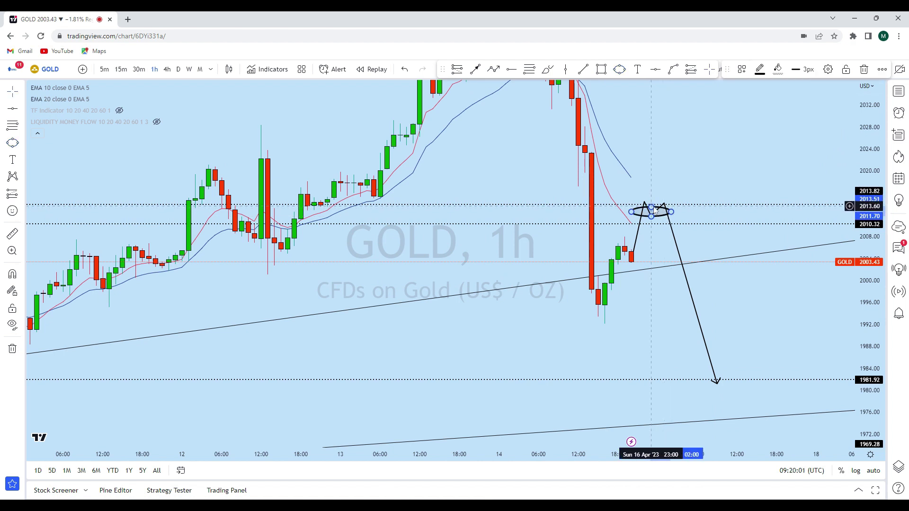
left_click_drag(652, 206, 652, 198)
- Extend the projected path's arrowhead down to the lower rising trend line at about 1975
left_click_drag(757, 179, 653, 168)
scroll(686, 230, "down", 3)
mouse_move(726, 305)
left_mouse_down()
mouse_move(705, 294)
mouse_move(717, 291)
left_mouse_up()
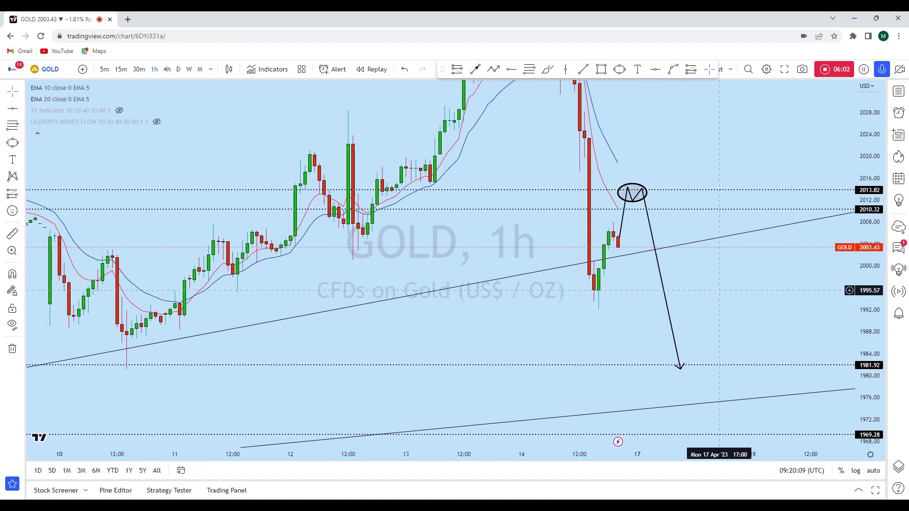
mouse_move(718, 293)
left_mouse_down()
mouse_move(690, 234)
mouse_move(724, 284)
left_mouse_up()
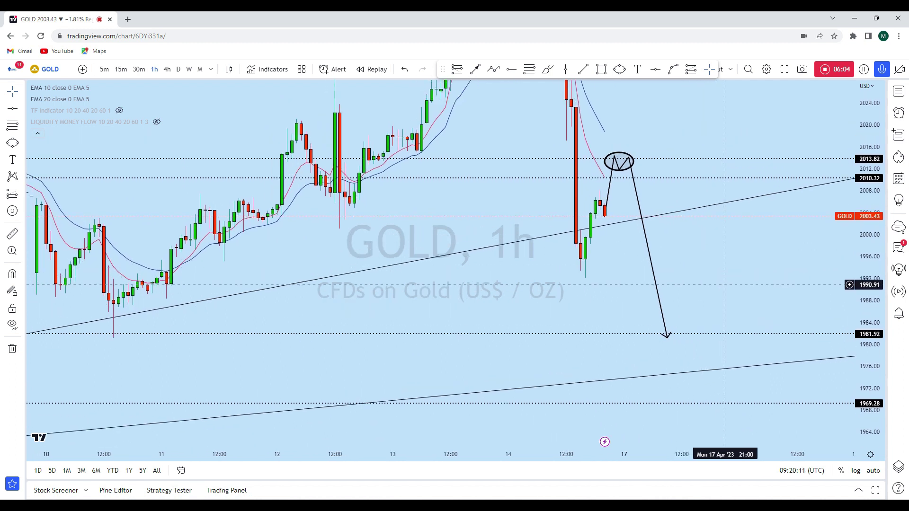
left_click_drag(668, 338, 681, 369)
- Draw a tilted ellipse around the path's arrowhead on the lower trend line, between the 1981.92 and 1969.28 levels
scroll(727, 323, "down", 2)
scroll(727, 323, "down", 3)
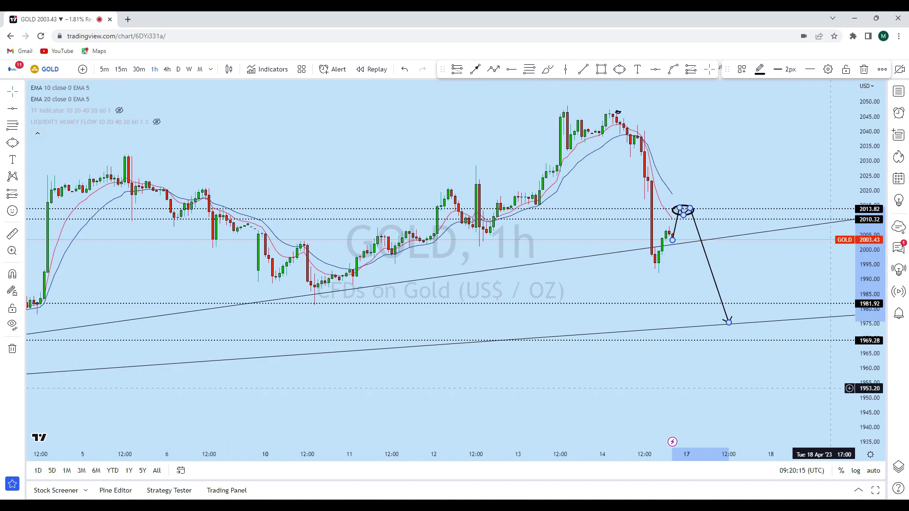
left_click_drag(784, 266, 685, 284)
left_click(619, 69)
left_click(649, 345)
left_click(677, 305)
left_click_drag(689, 314, 670, 342)
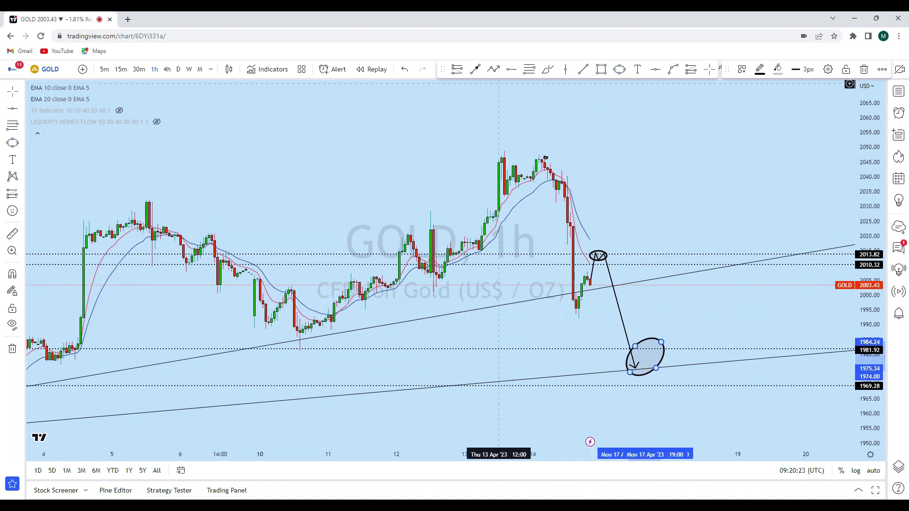
- Draw a rising arrow from the path's end at 1975.12 on the lower trend line up to 2031.75
left_click(476, 70)
left_click(635, 369)
left_click(681, 256)
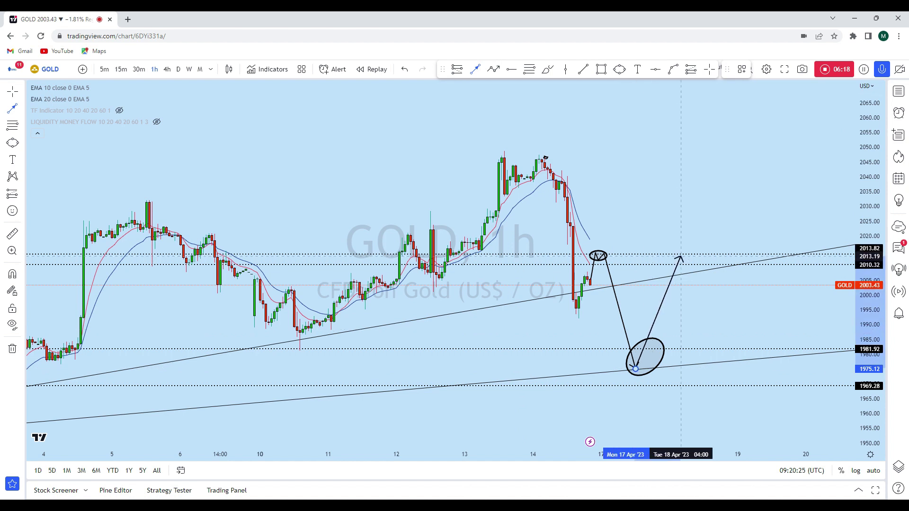
left_click_drag(712, 249, 704, 185)
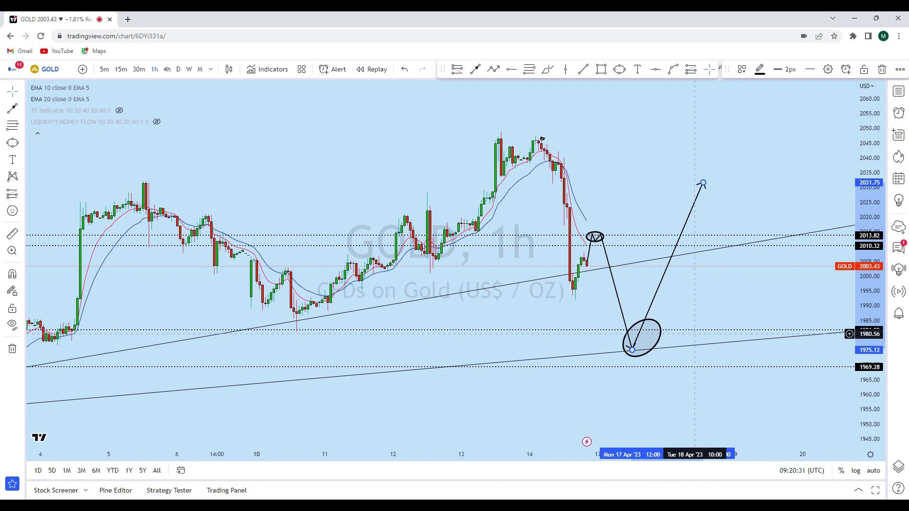